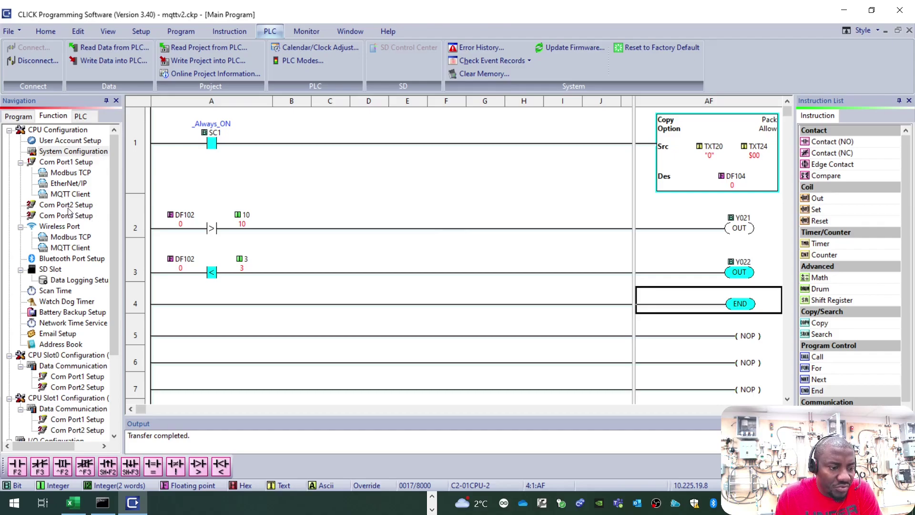
# - Open the MQTT Client setup of Com Port1 and review the broker's IP address
pyautogui.click(70, 194)
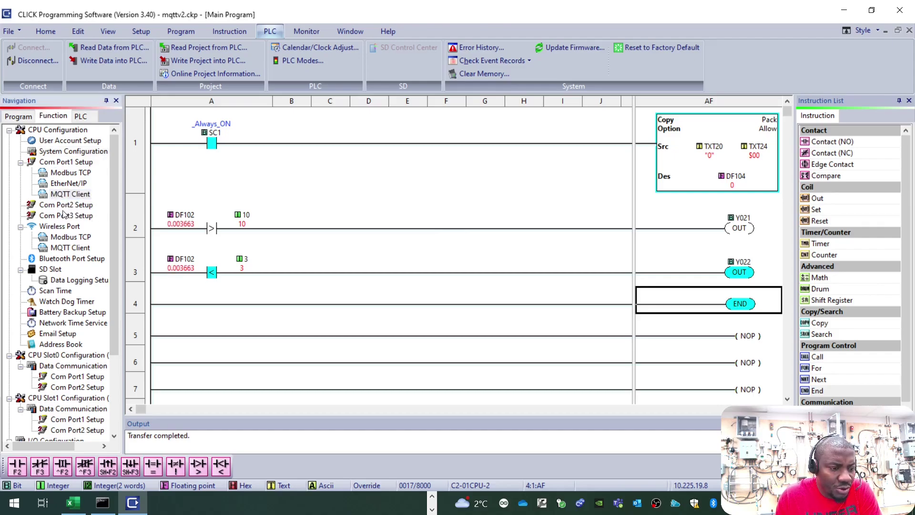
pyautogui.doubleClick(83, 198)
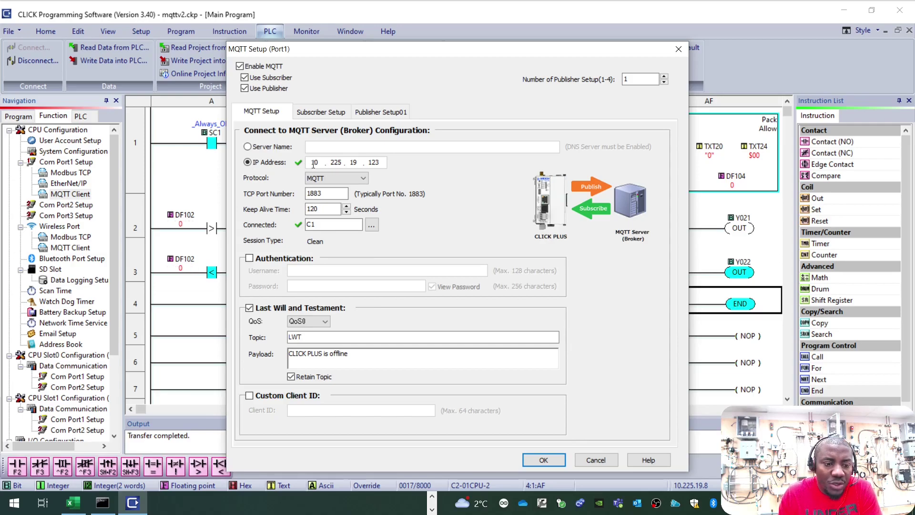
pyautogui.moveTo(313, 163); pyautogui.dragTo(319, 162)
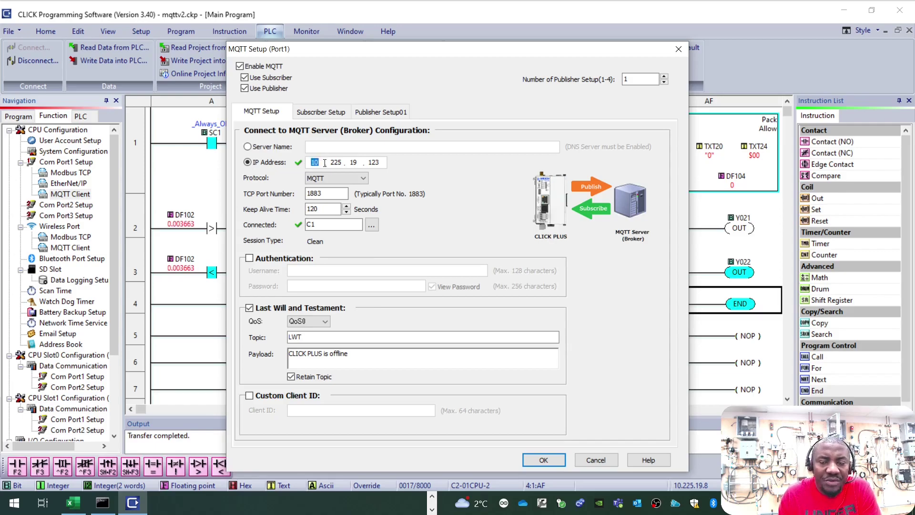
pyautogui.click(323, 164)
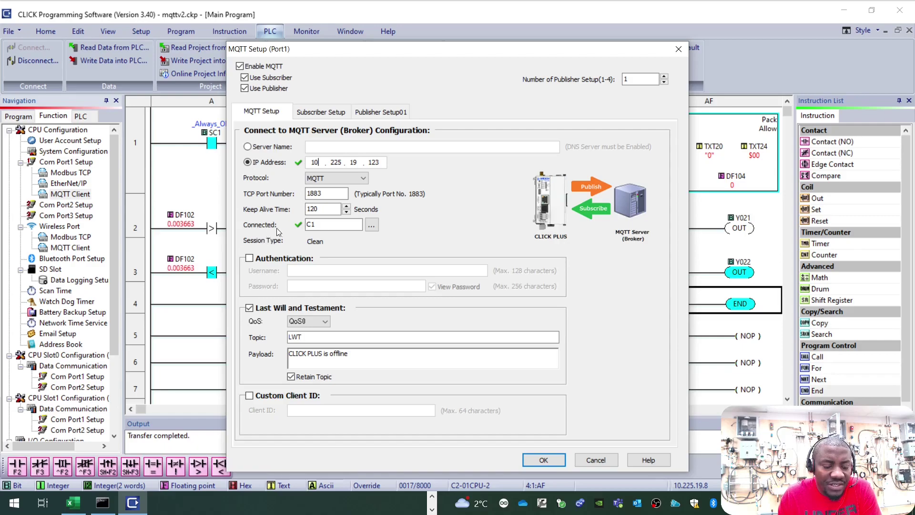
# - Check the addresses available for the Connected bit and review the Last Will and Testament payload
pyautogui.click(372, 226)
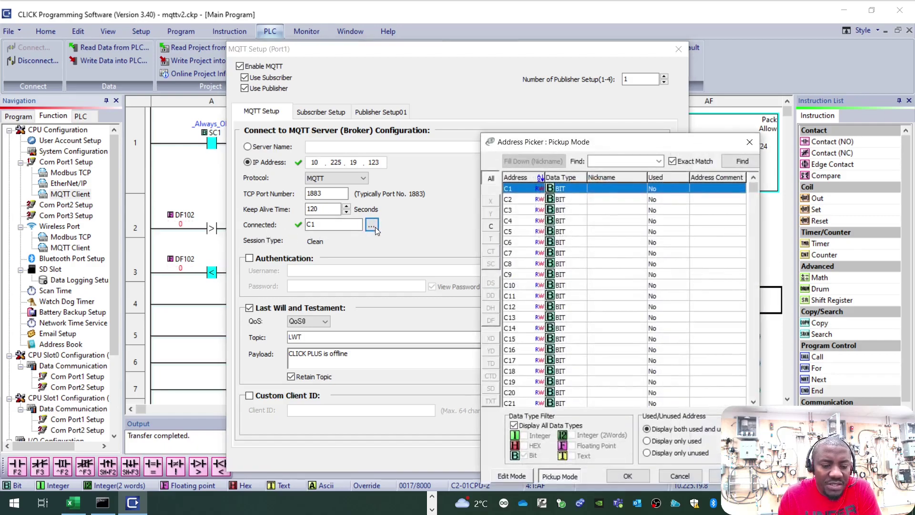
pyautogui.click(749, 142)
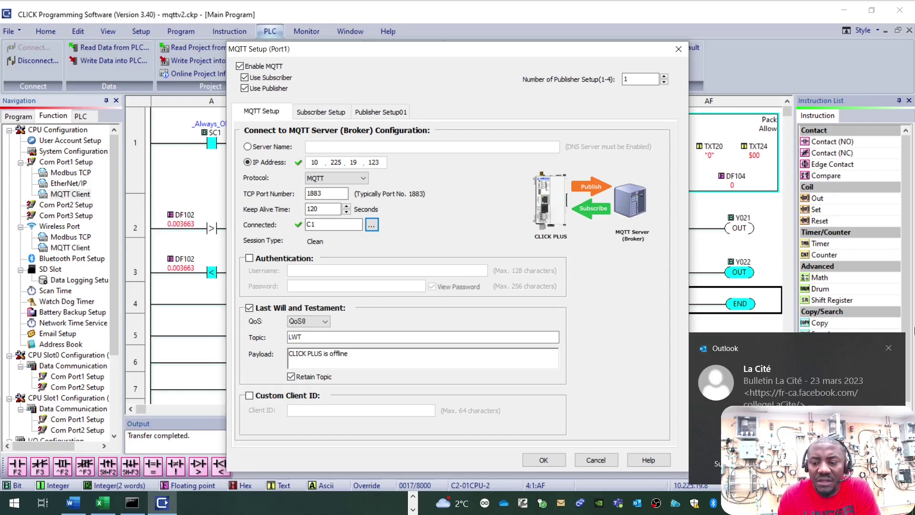
pyautogui.click(888, 347)
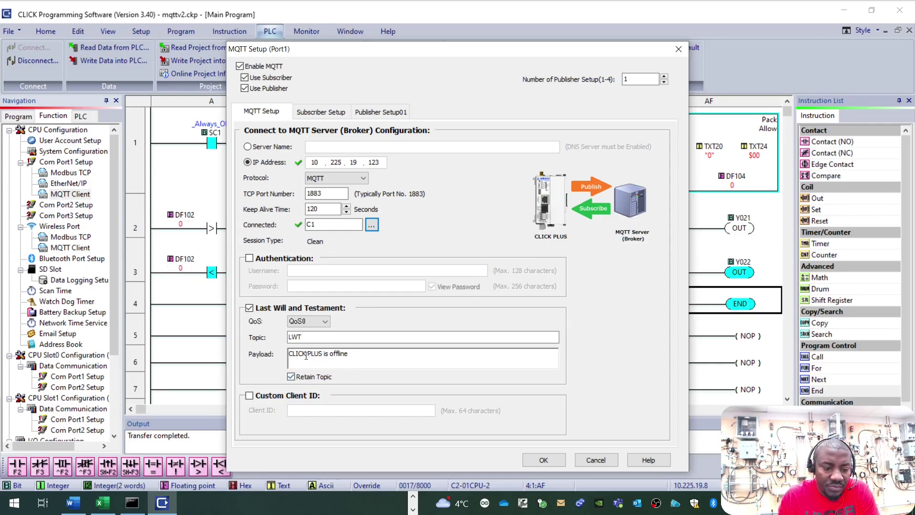
pyautogui.moveTo(299, 355); pyautogui.dragTo(372, 352)
pyautogui.click(353, 357)
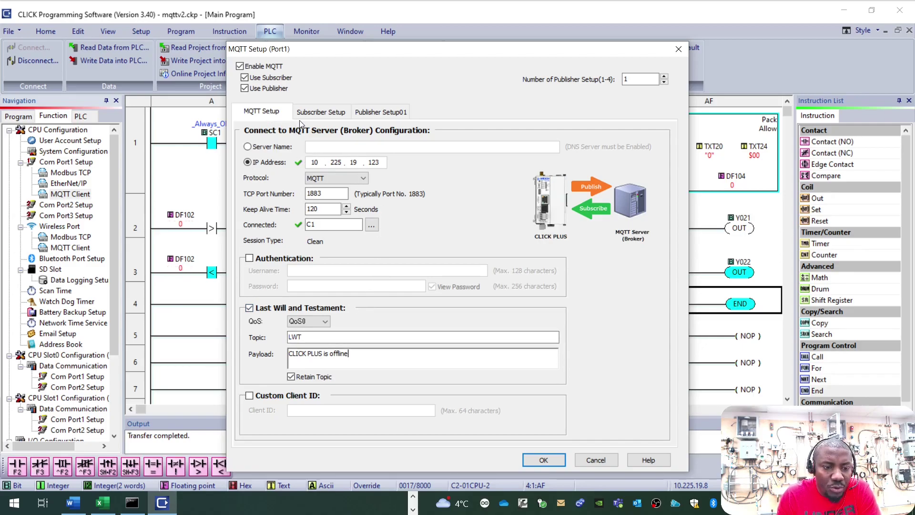
# - Show the subscriber setup and review the block that subscribes to the plc/control topic
pyautogui.click(329, 112)
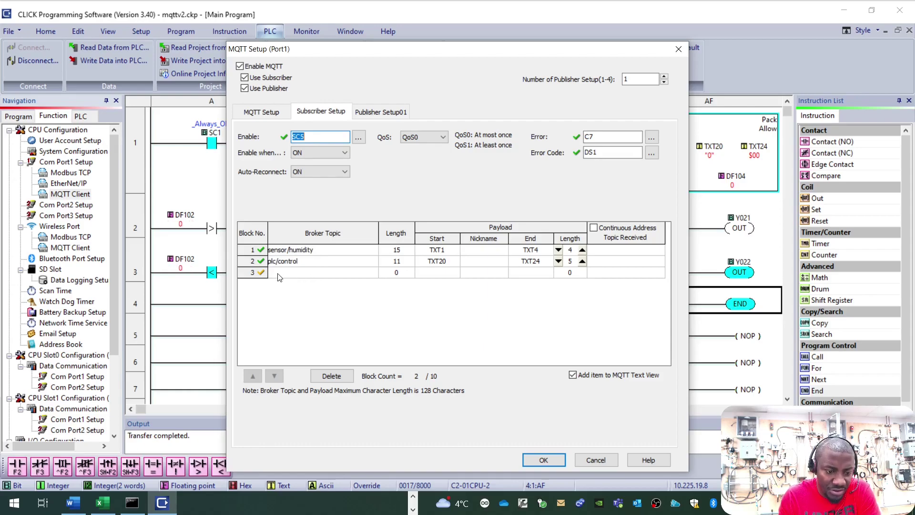
pyautogui.click(306, 266)
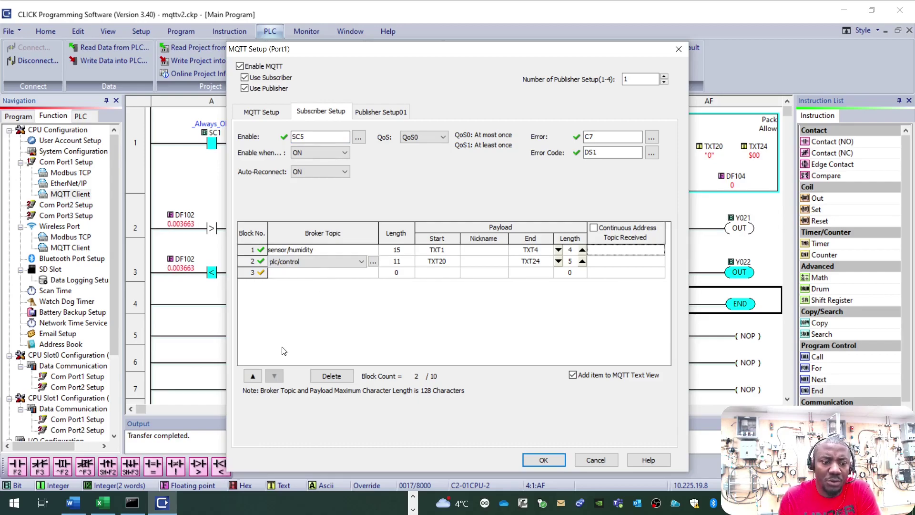
pyautogui.click(295, 265)
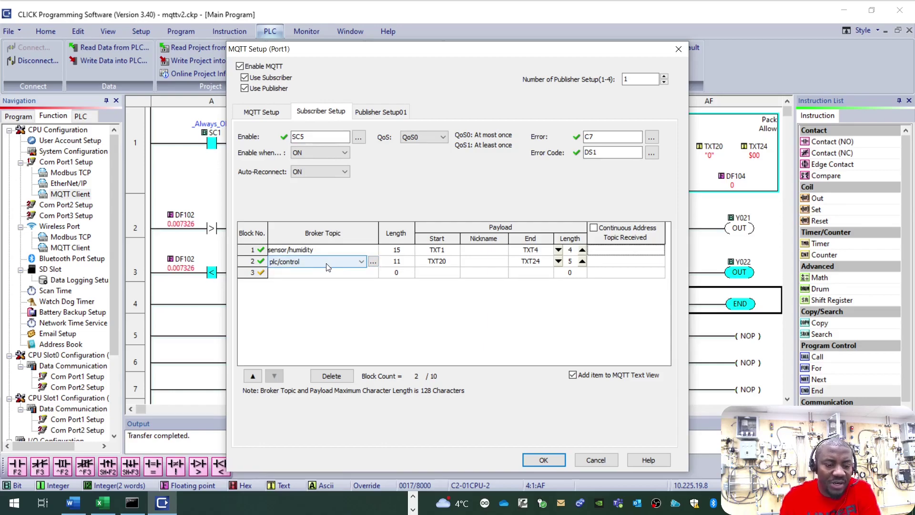
# - Add plc/temperature as the sixth entry in the broker topic list and assign it to subscriber block 3
pyautogui.click(363, 274)
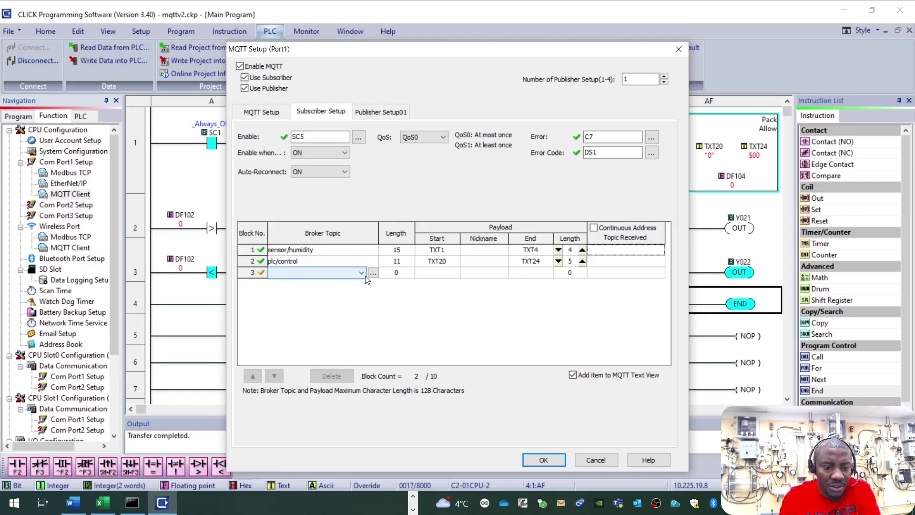
pyautogui.click(373, 274)
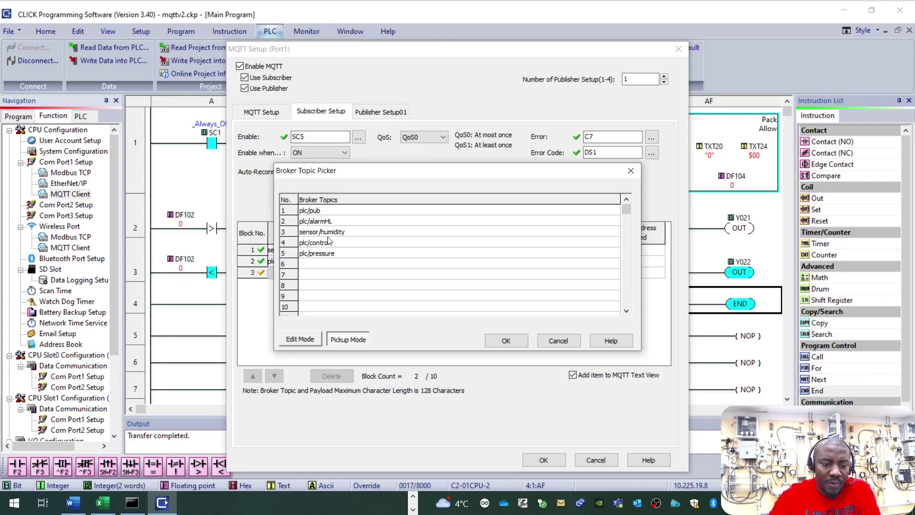
pyautogui.click(312, 268)
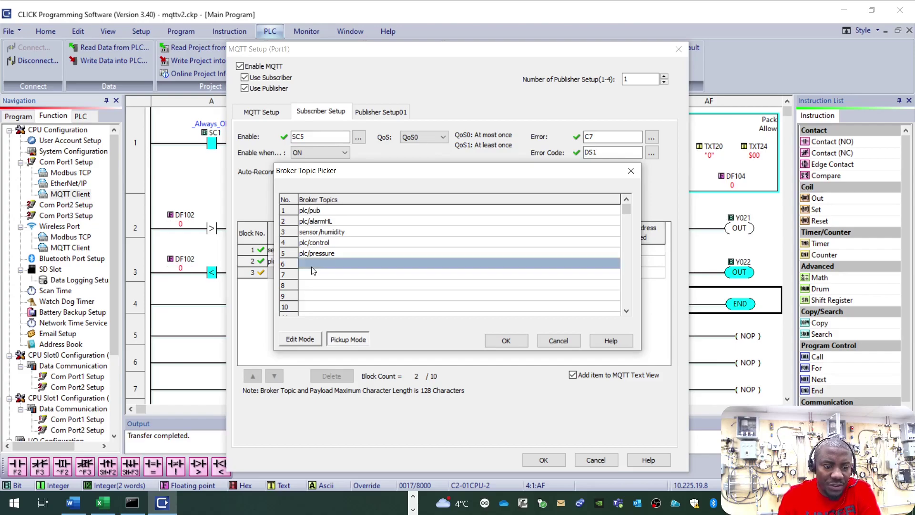
pyautogui.click(300, 339)
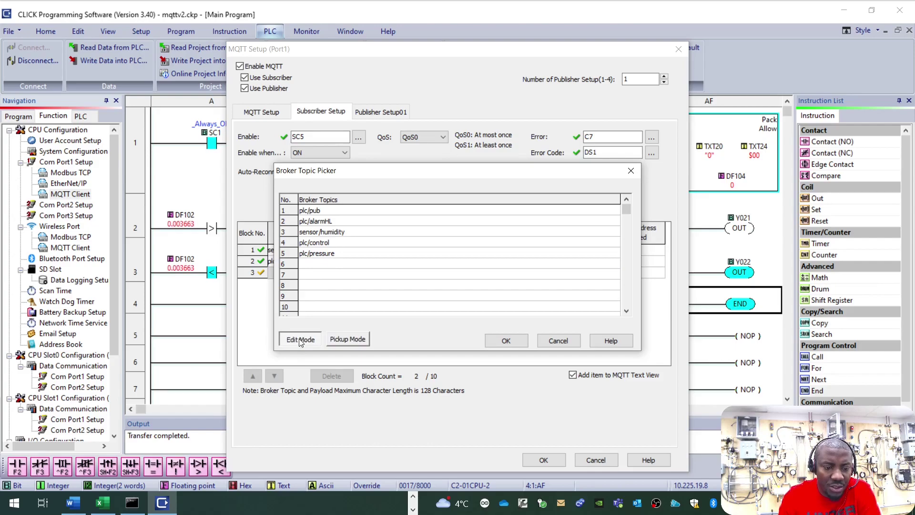
pyautogui.click(309, 264)
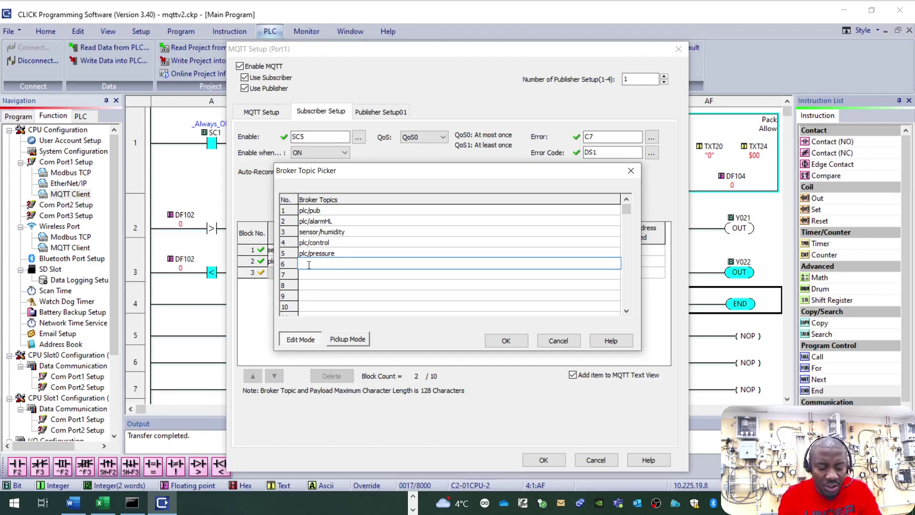
pyautogui.write('P')
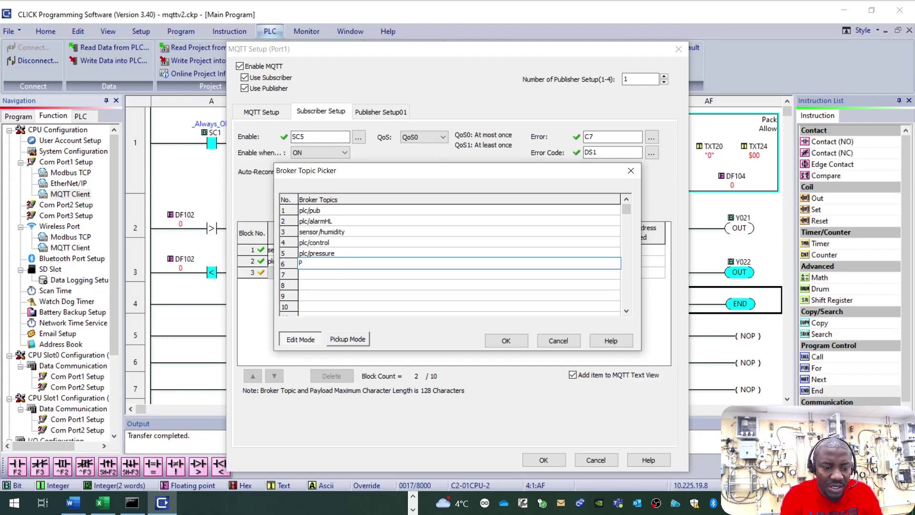
pyautogui.write('lc/')
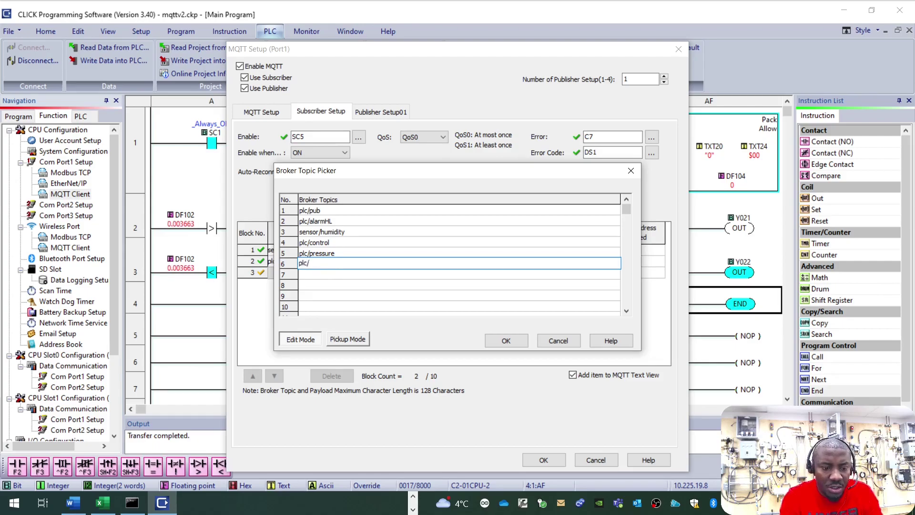
pyautogui.write('te')
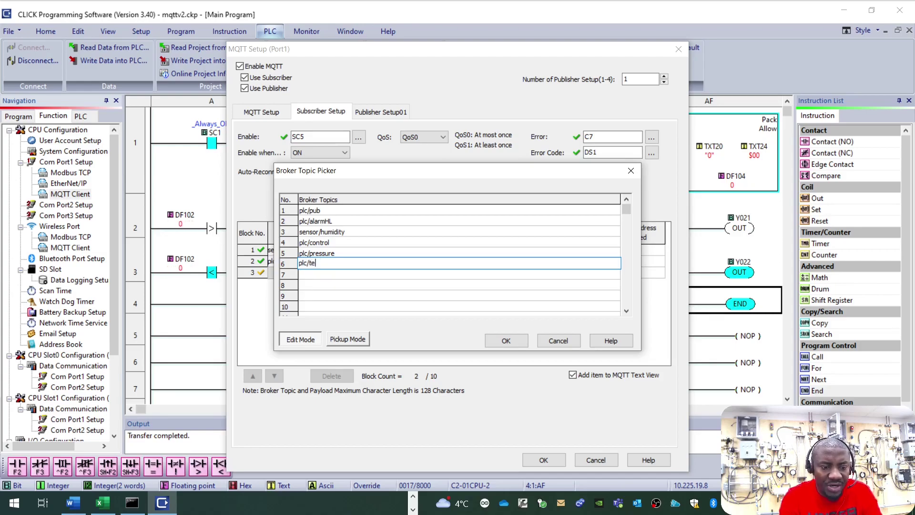
pyautogui.write('mperature')
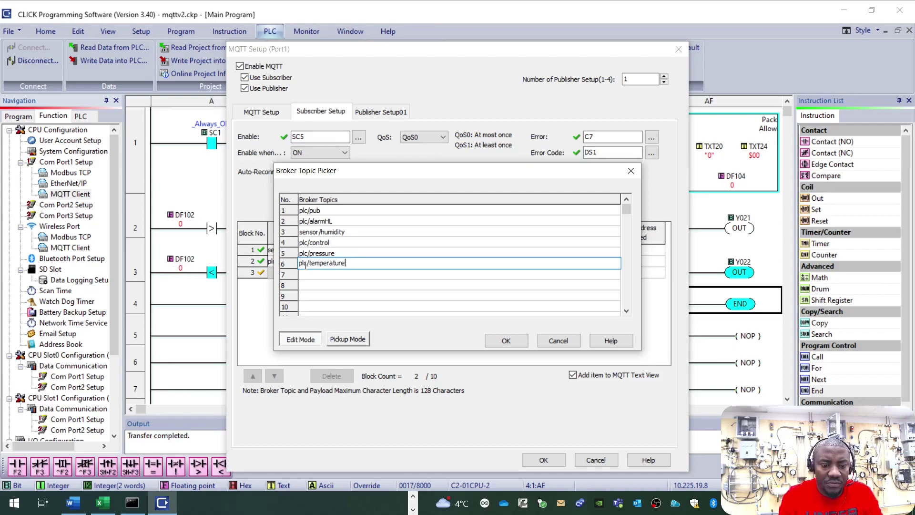
pyautogui.click(495, 343)
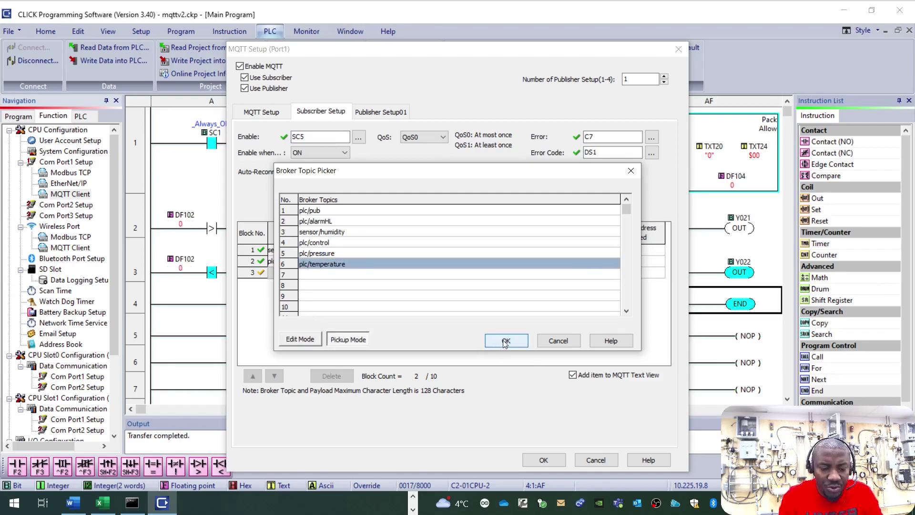
pyautogui.click(505, 341)
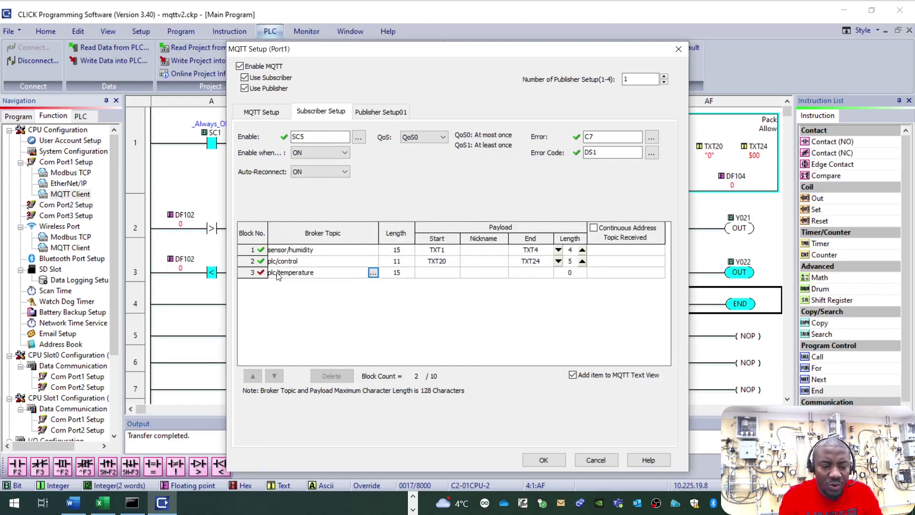
# - Set the payload start address of the plc/temperature block to TXT25
pyautogui.click(264, 276)
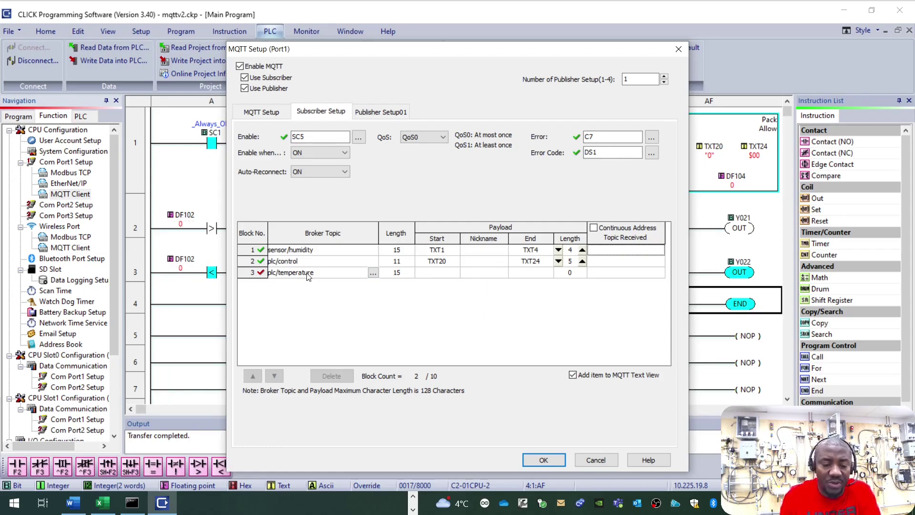
pyautogui.click(451, 275)
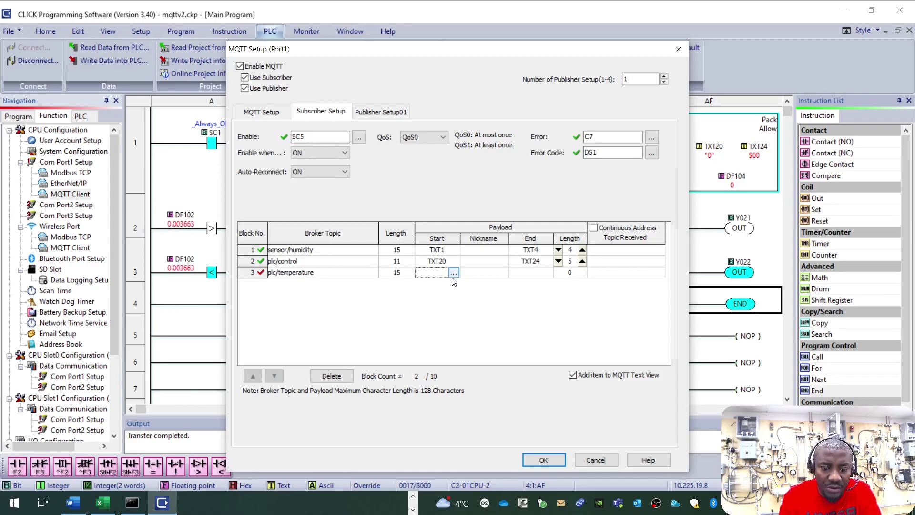
pyautogui.click(454, 273)
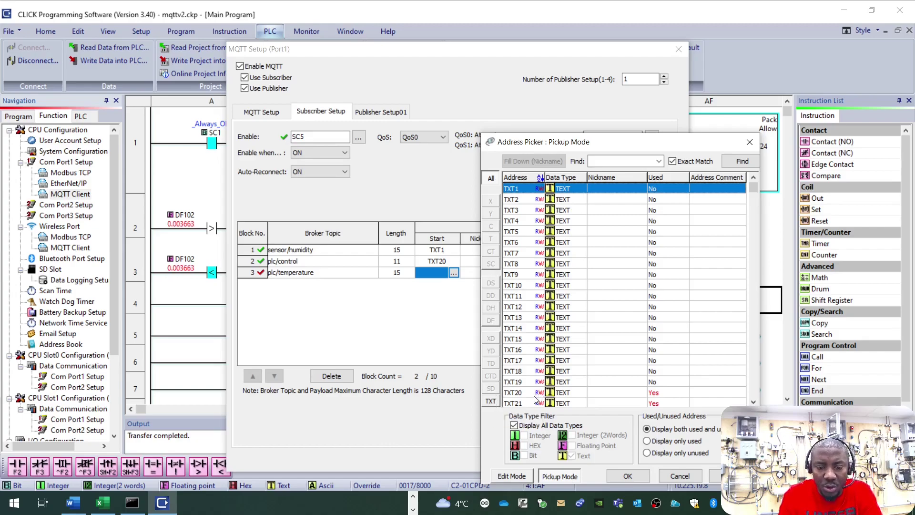
pyautogui.moveTo(617, 146); pyautogui.dragTo(688, 155)
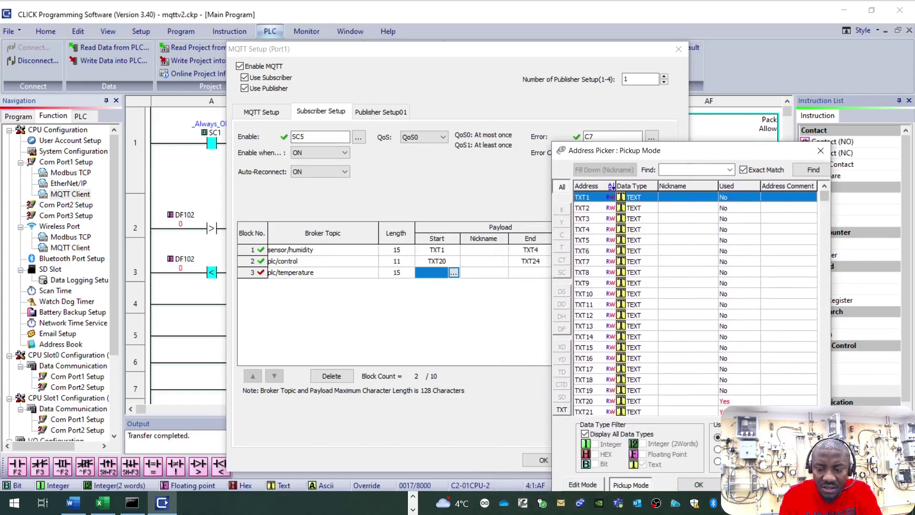
pyautogui.scroll(-6, 695, 304)
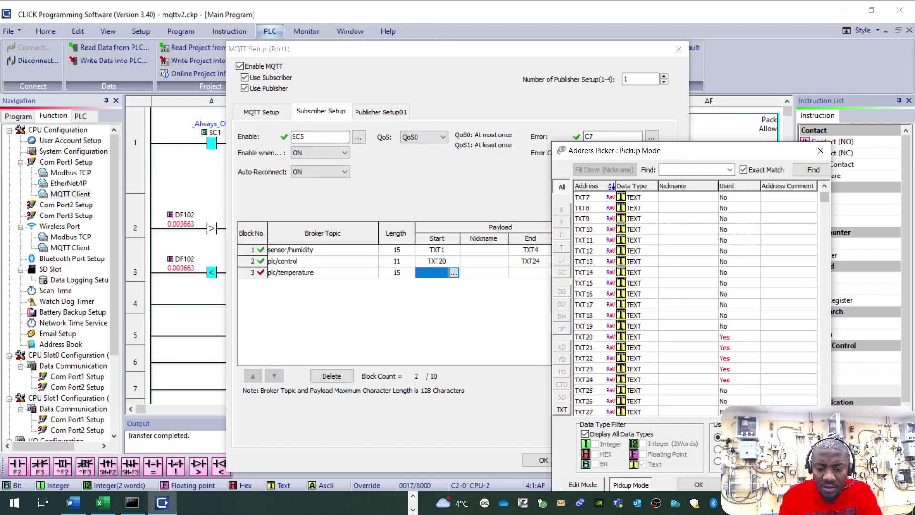
pyautogui.click(587, 391)
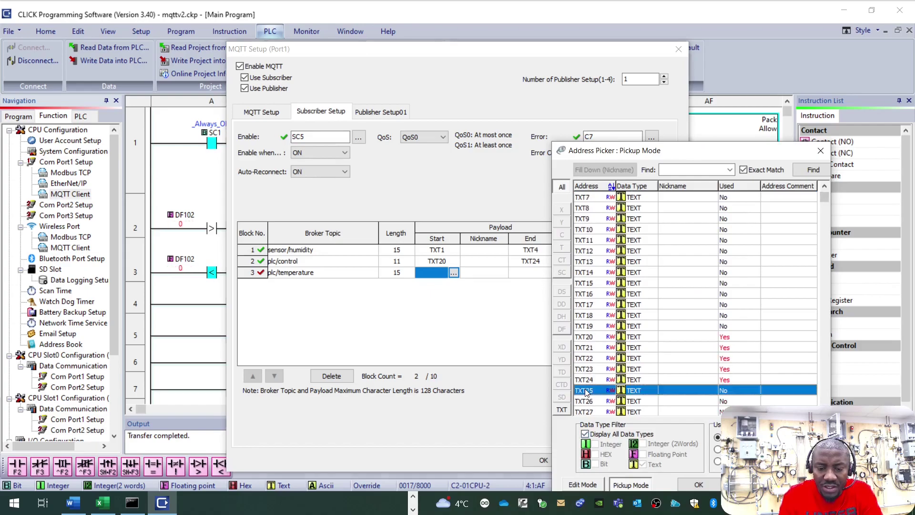
pyautogui.doubleClick(587, 391)
pyautogui.click(446, 273)
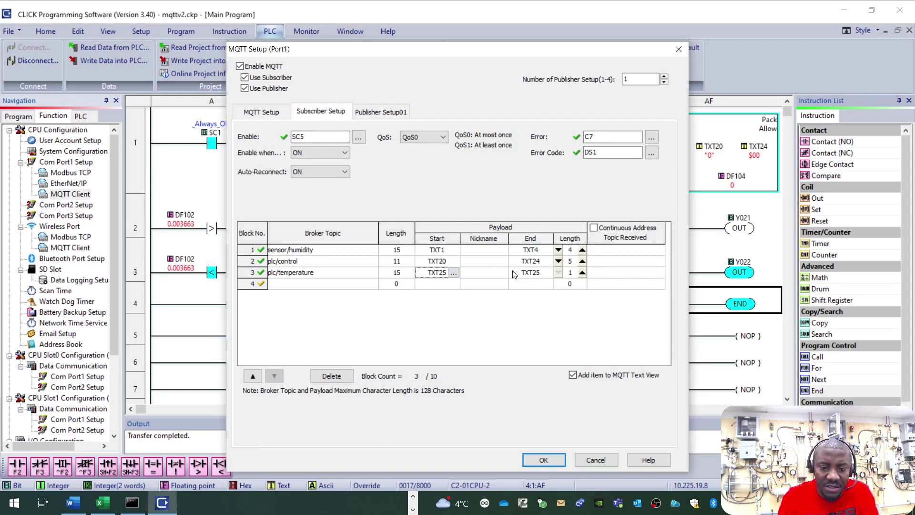
# - Set the payload end address of the plc/temperature block to TXT30
pyautogui.click(547, 273)
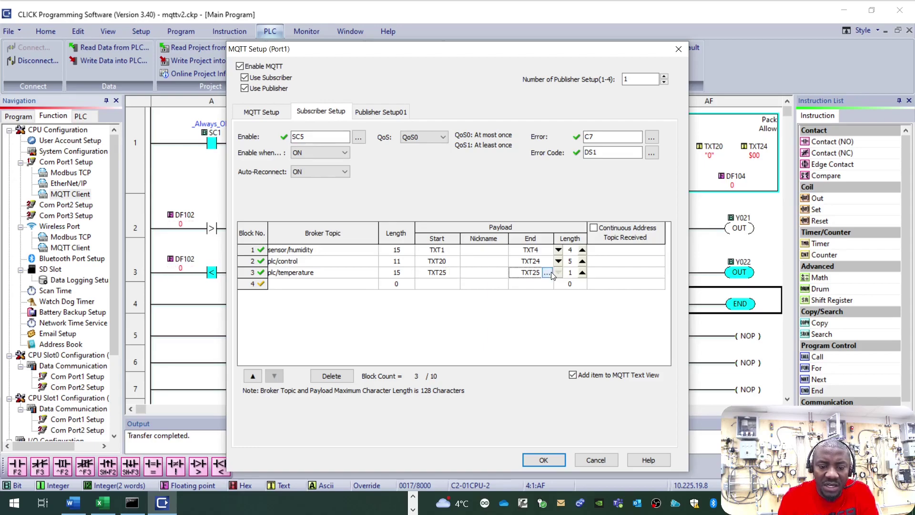
pyautogui.click(549, 272)
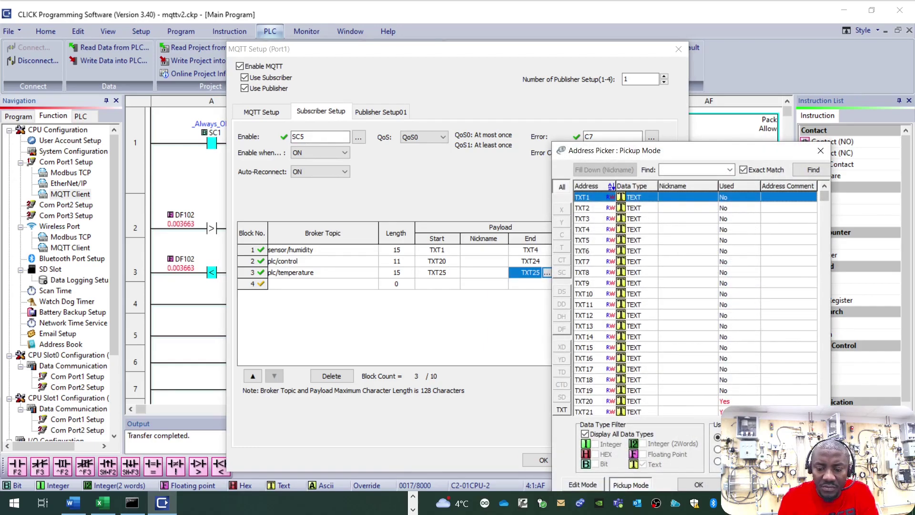
pyautogui.scroll(-2, 622, 405)
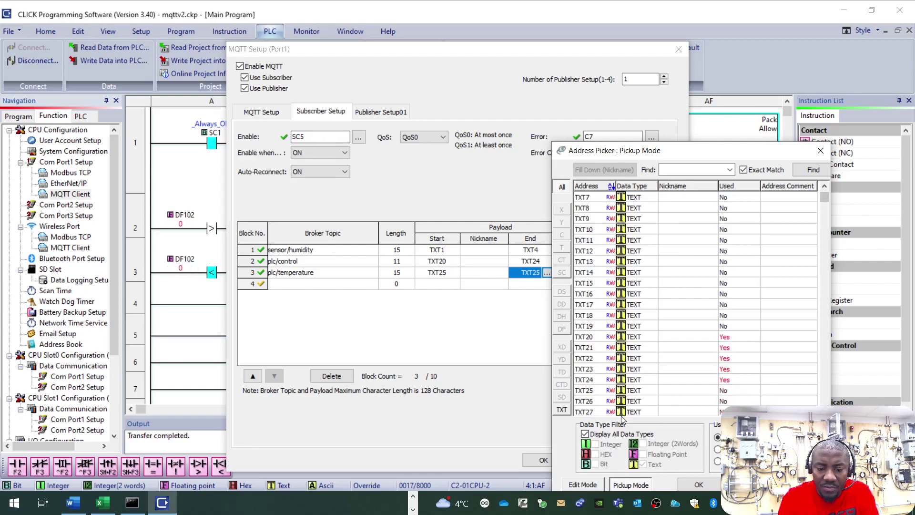
pyautogui.doubleClick(580, 412)
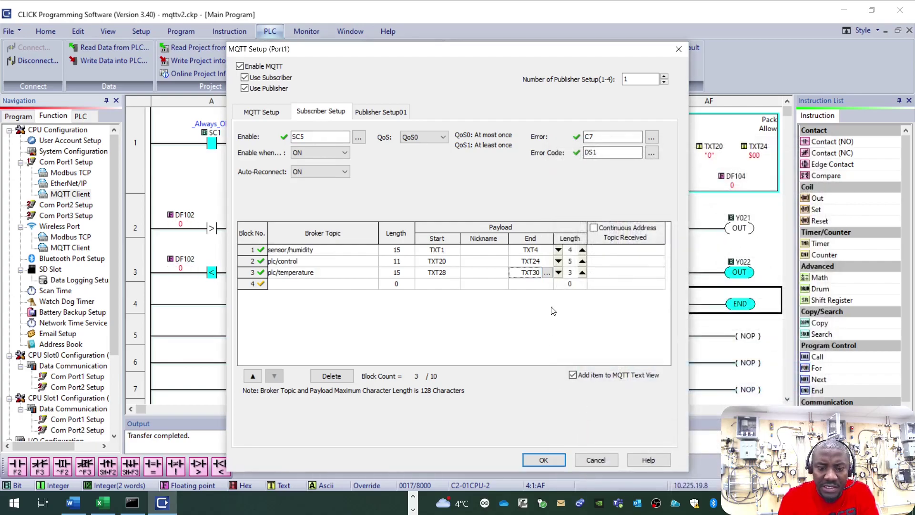
# - Set the payload end address of the plc/temperature block to TXT27
pyautogui.click(547, 272)
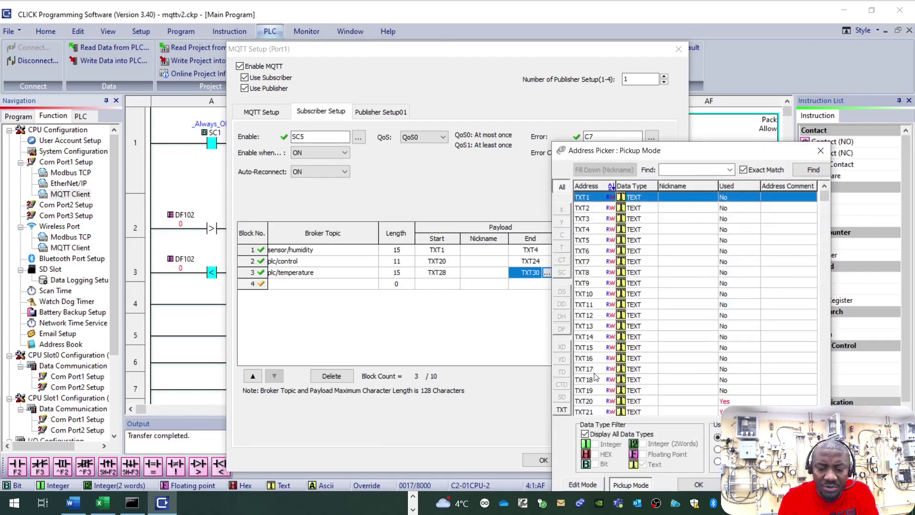
pyautogui.scroll(-1, 662, 413)
pyautogui.scroll(-2, 662, 304)
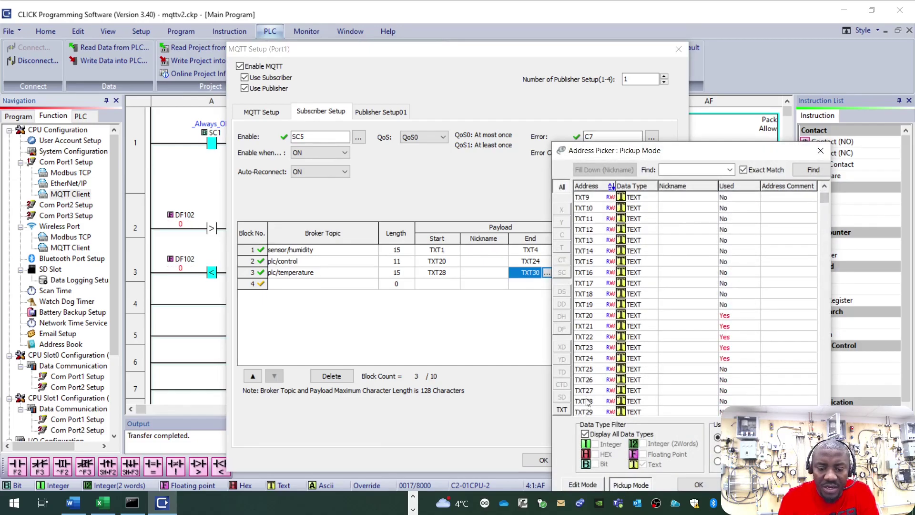
pyautogui.doubleClick(585, 392)
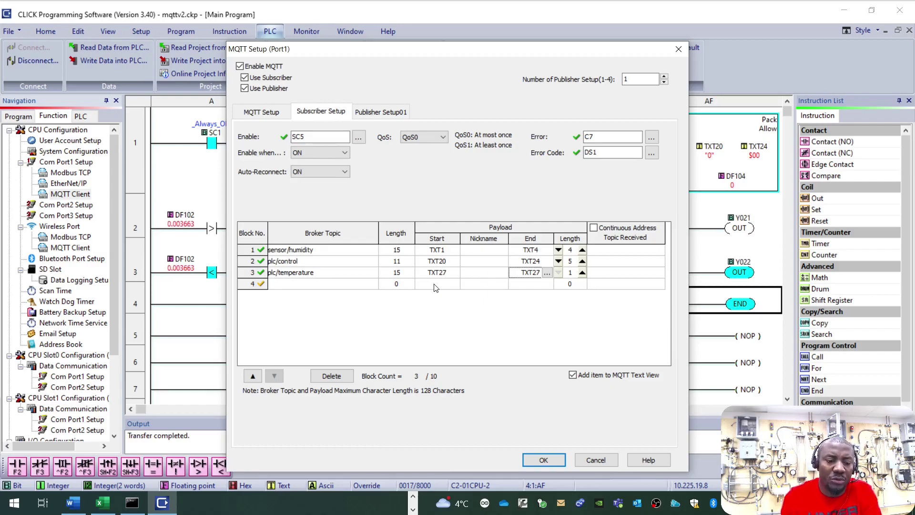
# - Review the subscriber's enable bit among the SC system addresses without changing it, and check the error code address
pyautogui.click(309, 261)
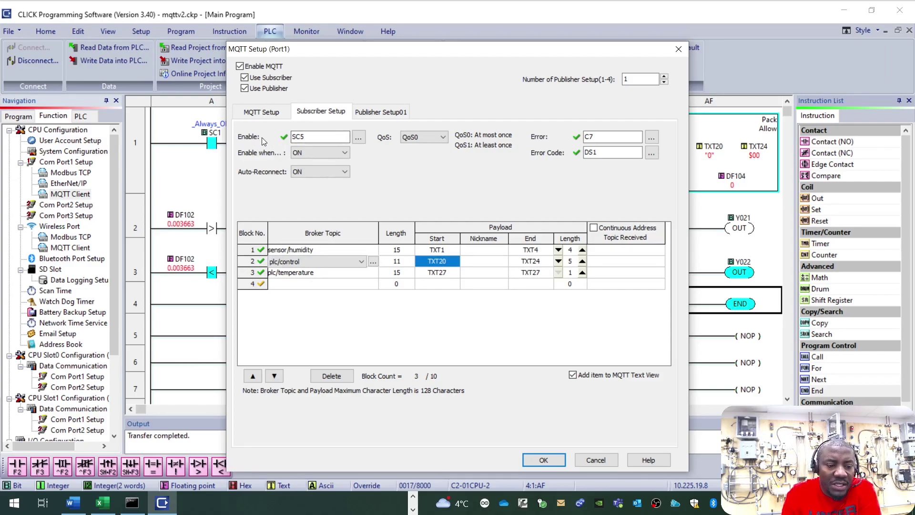
pyautogui.click(359, 139)
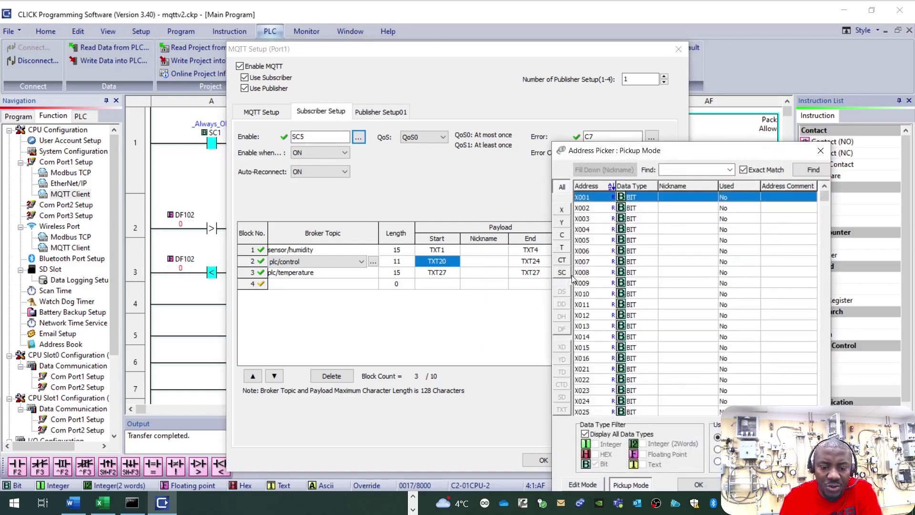
pyautogui.click(567, 274)
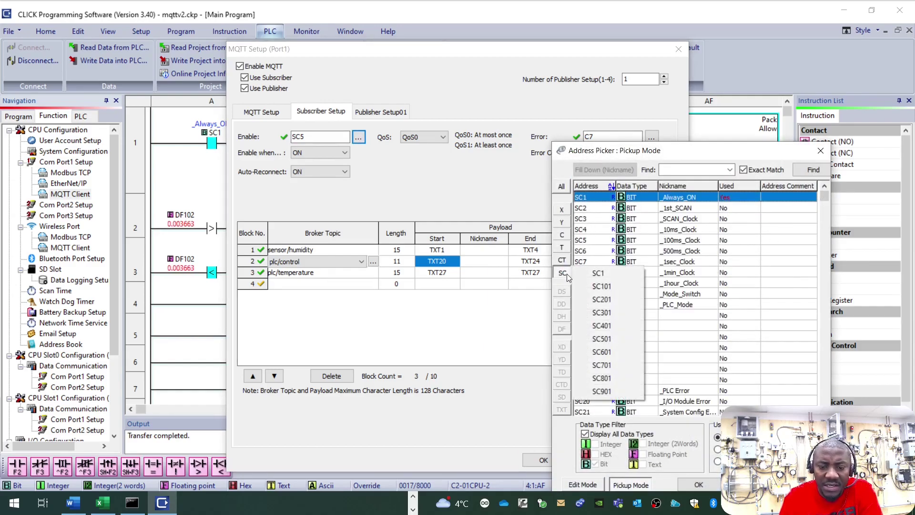
pyautogui.click(593, 242)
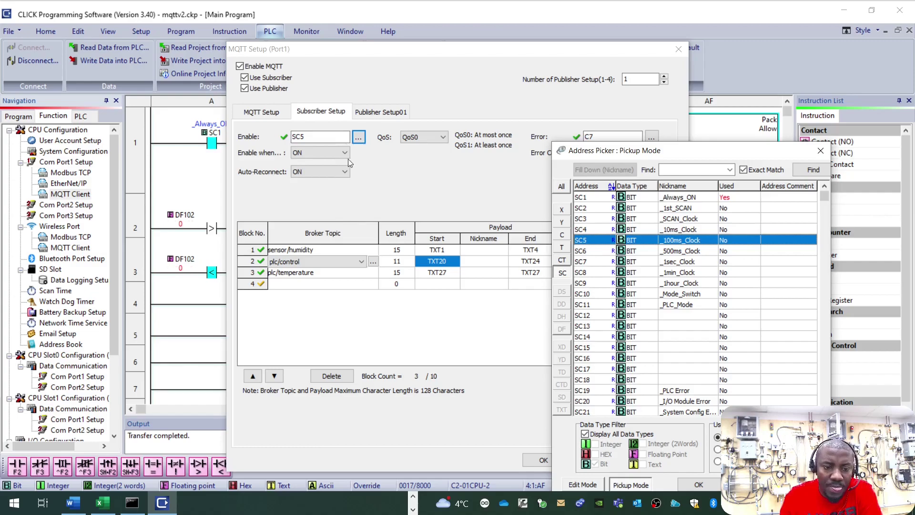
pyautogui.click(820, 152)
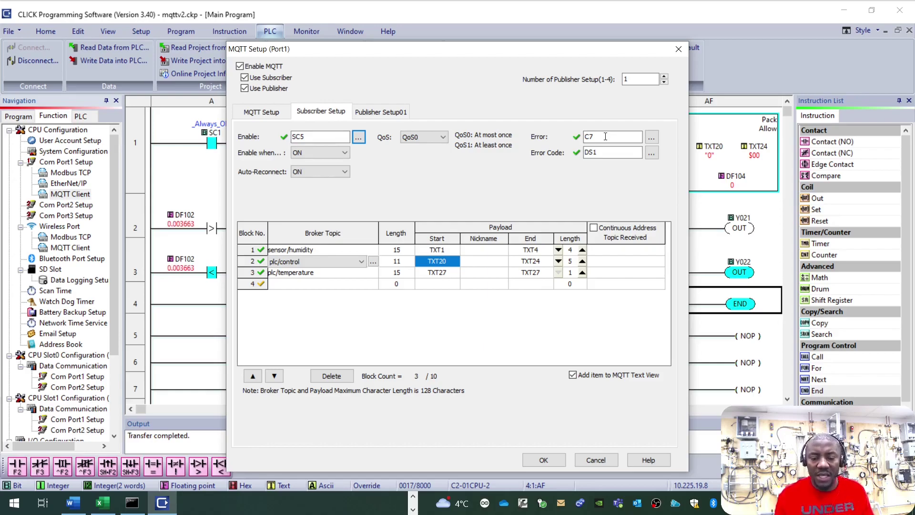
pyautogui.click(610, 153)
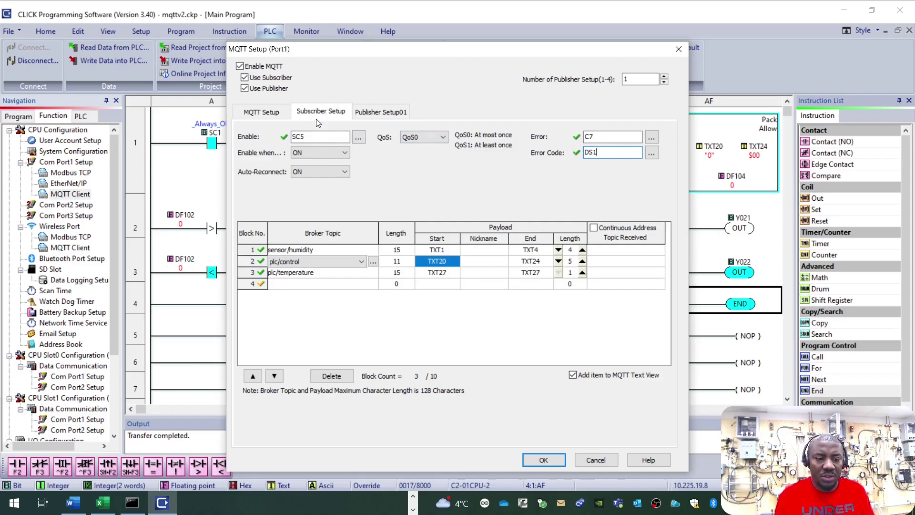
# - Show the first publisher setup and view the broker topics available for the plc/pub block without changing its topic
pyautogui.click(370, 114)
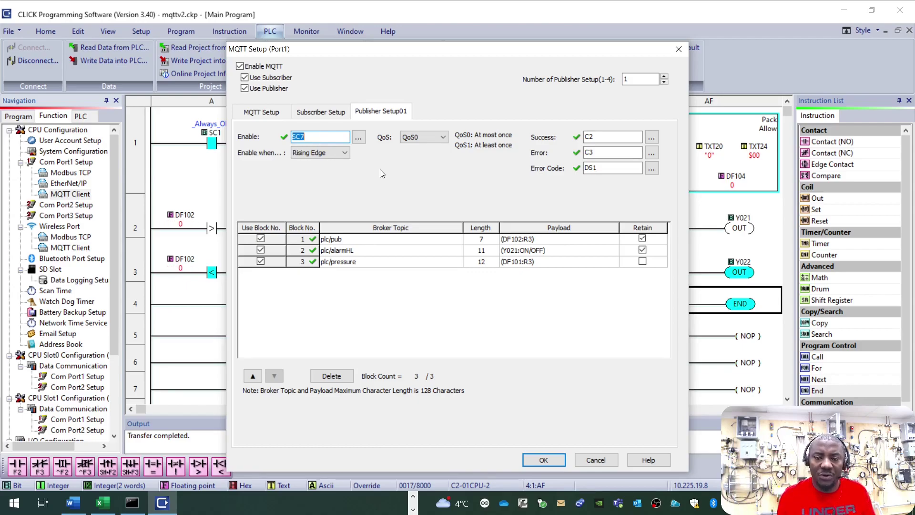
pyautogui.click(330, 240)
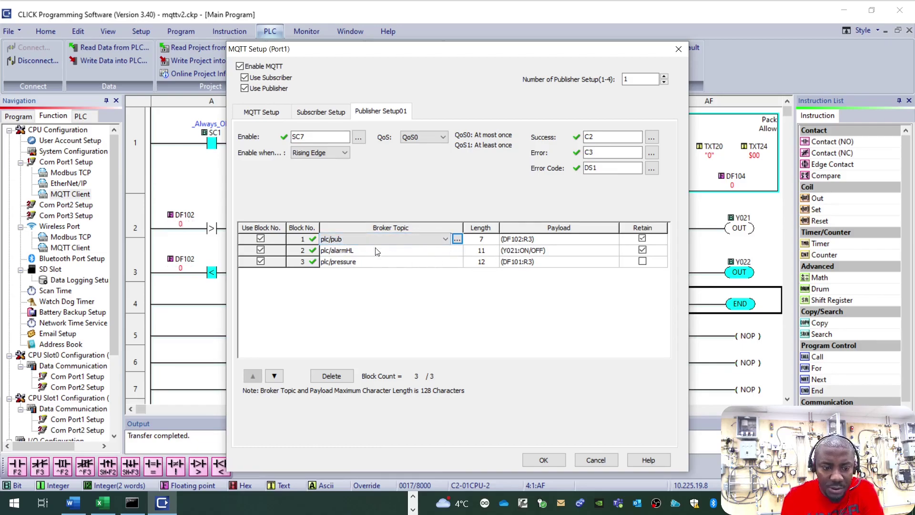
pyautogui.click(456, 239)
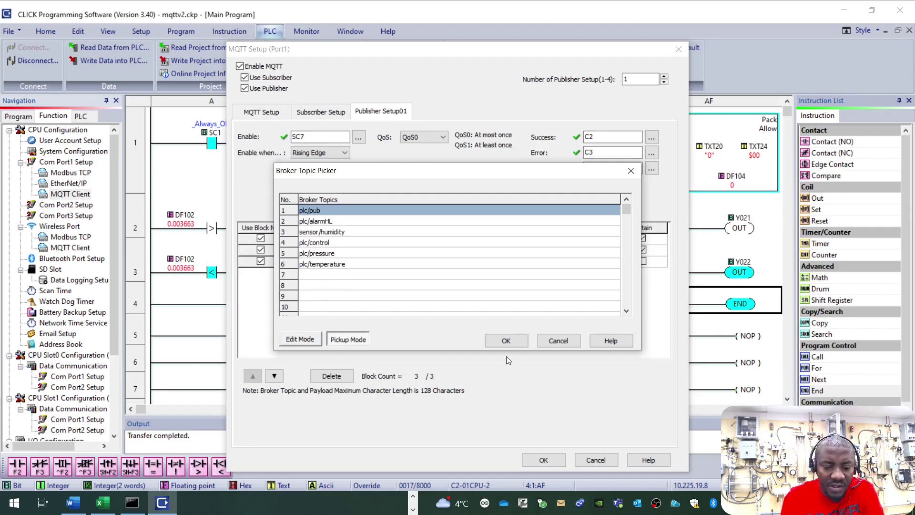
pyautogui.click(546, 340)
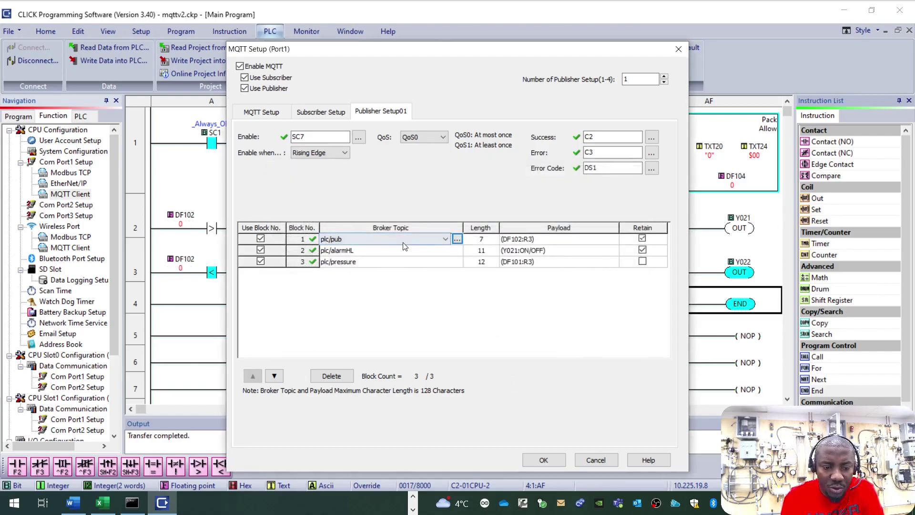
# - Inspect the payload of the plc/pub block, including the address and display format of its embedded memory value
pyautogui.click(520, 240)
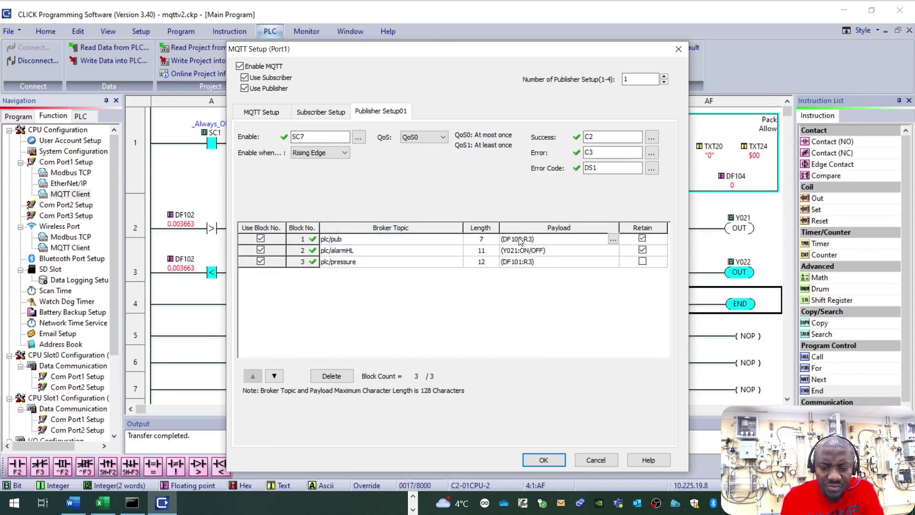
pyautogui.click(612, 238)
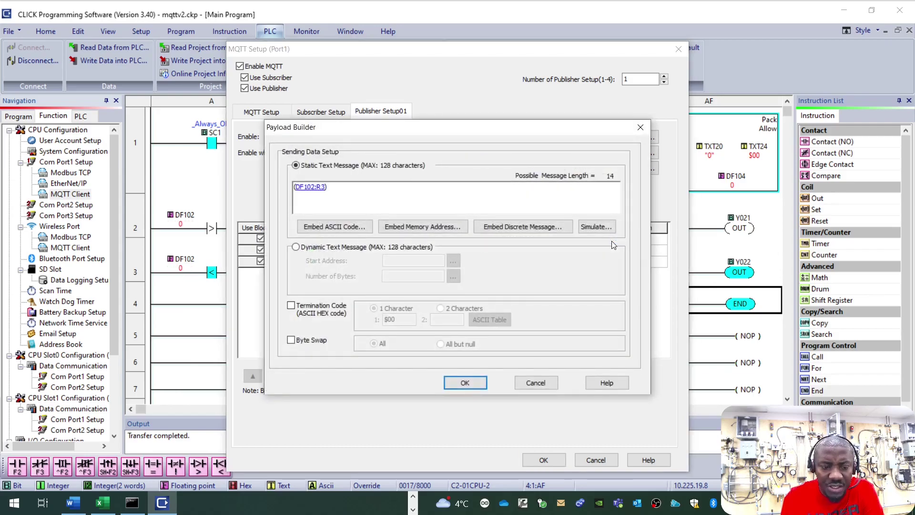
pyautogui.moveTo(438, 132); pyautogui.dragTo(480, 116)
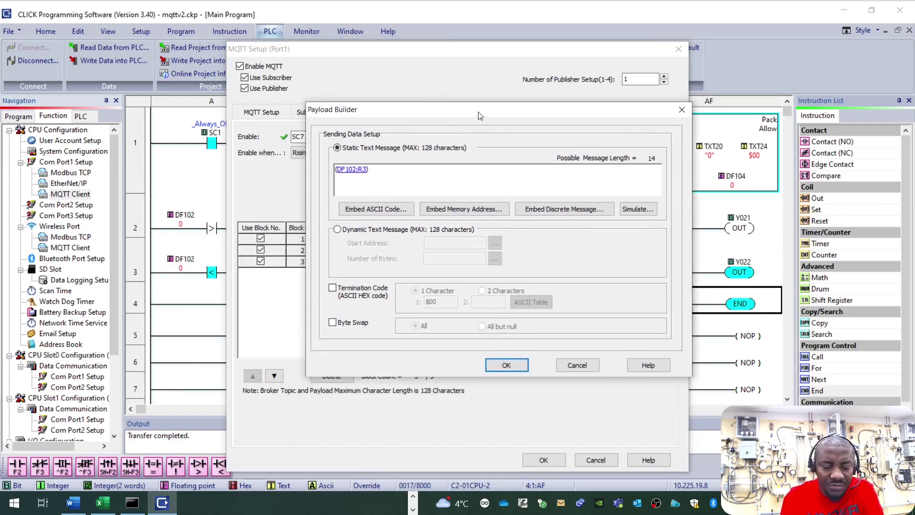
pyautogui.click(352, 171)
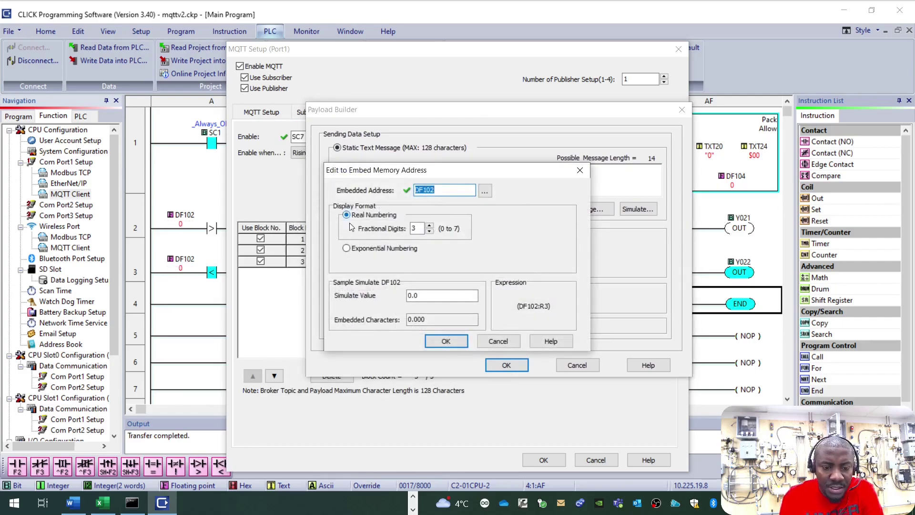
pyautogui.moveTo(411, 171); pyautogui.dragTo(434, 153)
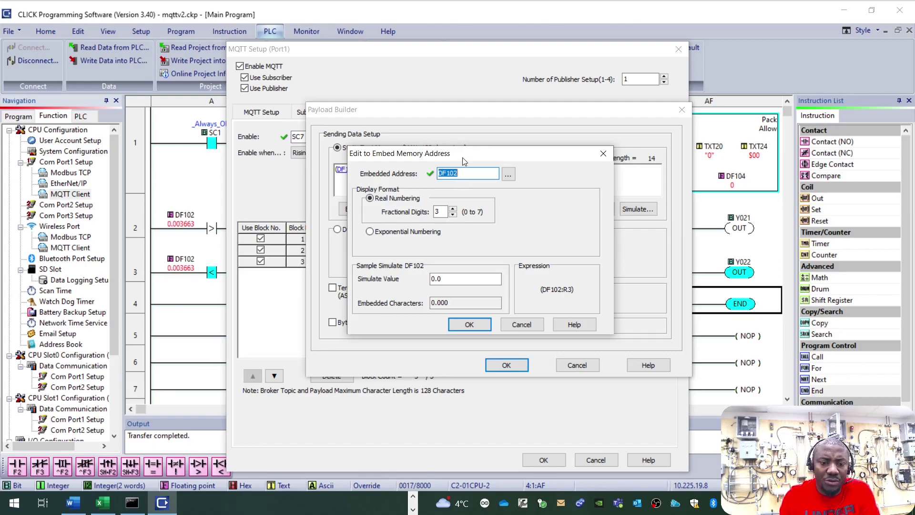
pyautogui.moveTo(462, 157); pyautogui.dragTo(460, 118)
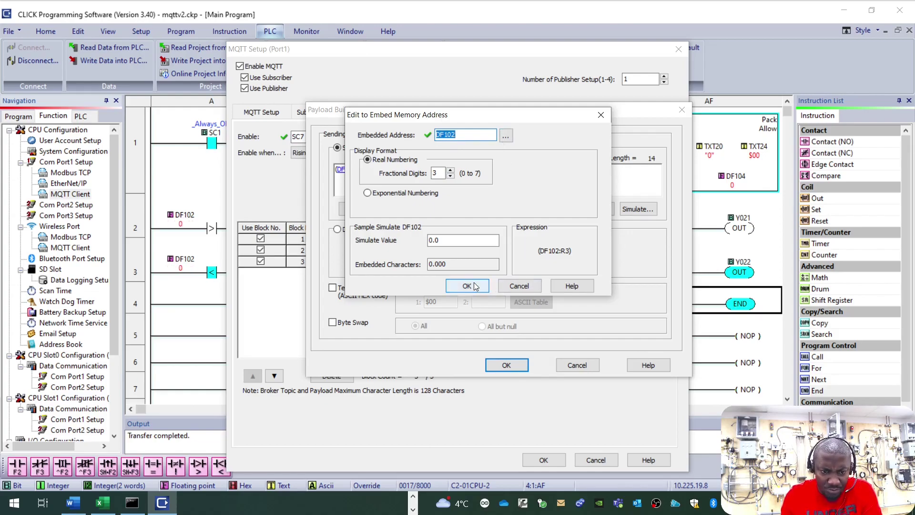
pyautogui.click(467, 286)
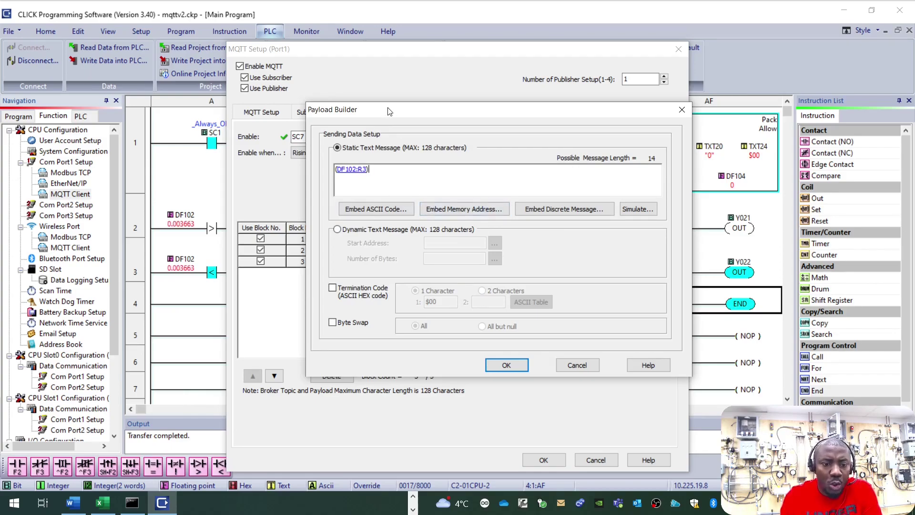
# - View the options for embedding a memory address, browse the DF addresses, and close the plc/pub payload without adding anything
pyautogui.moveTo(390, 112); pyautogui.dragTo(476, 122)
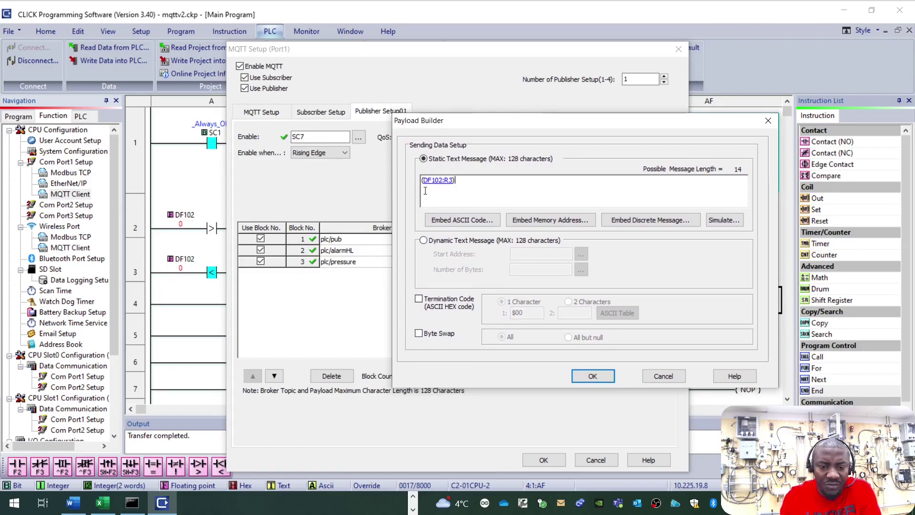
pyautogui.click(550, 221)
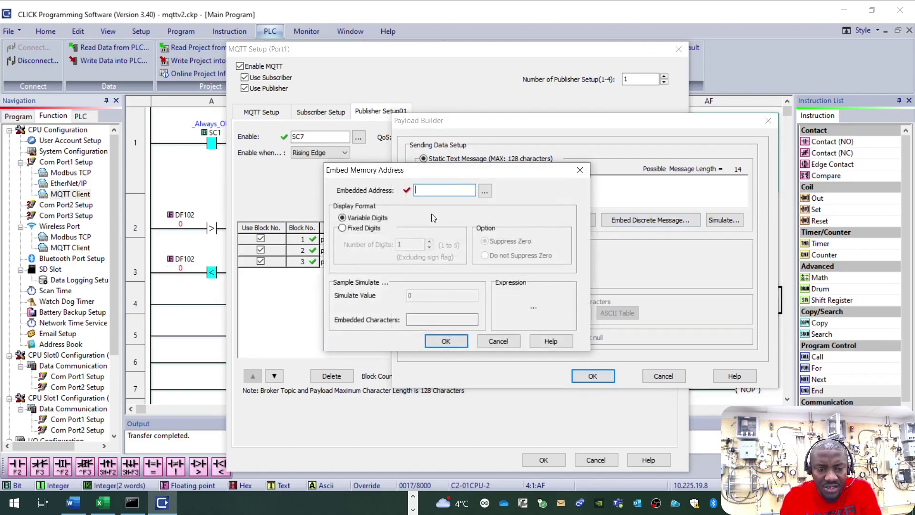
pyautogui.click(484, 191)
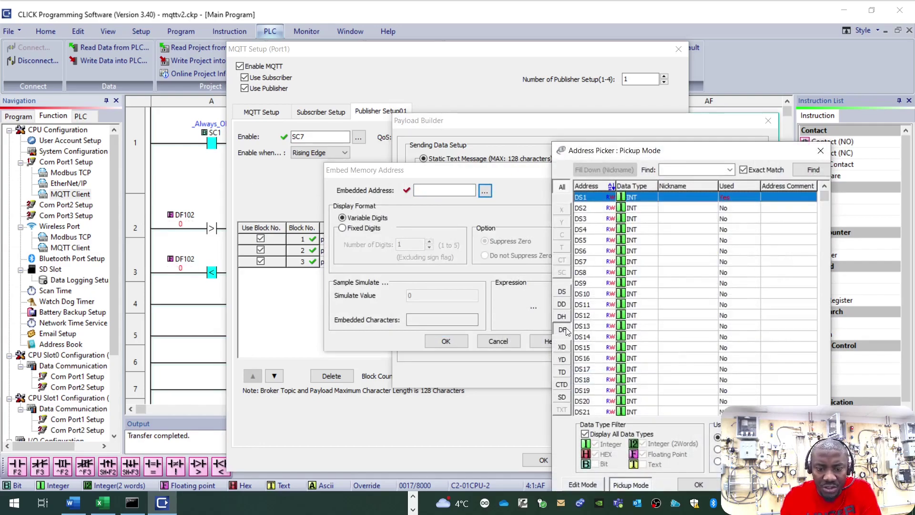
pyautogui.click(564, 331)
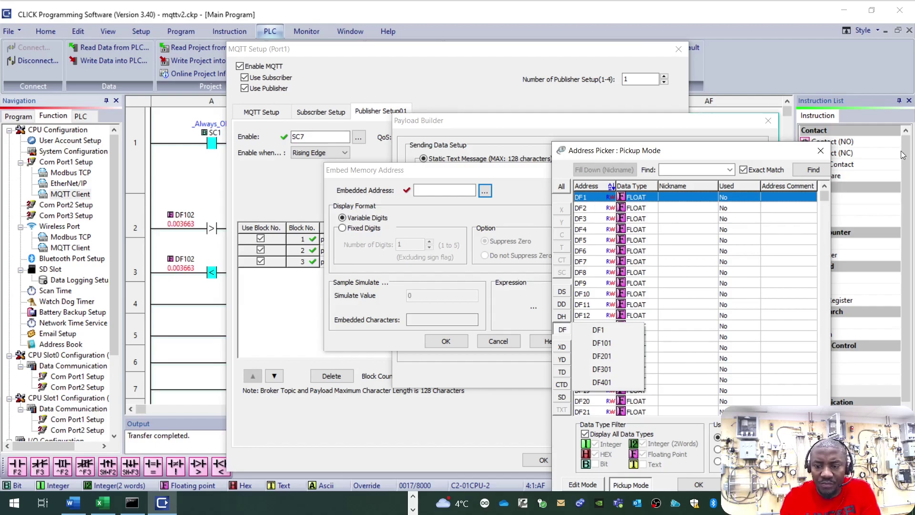
pyautogui.click(821, 150)
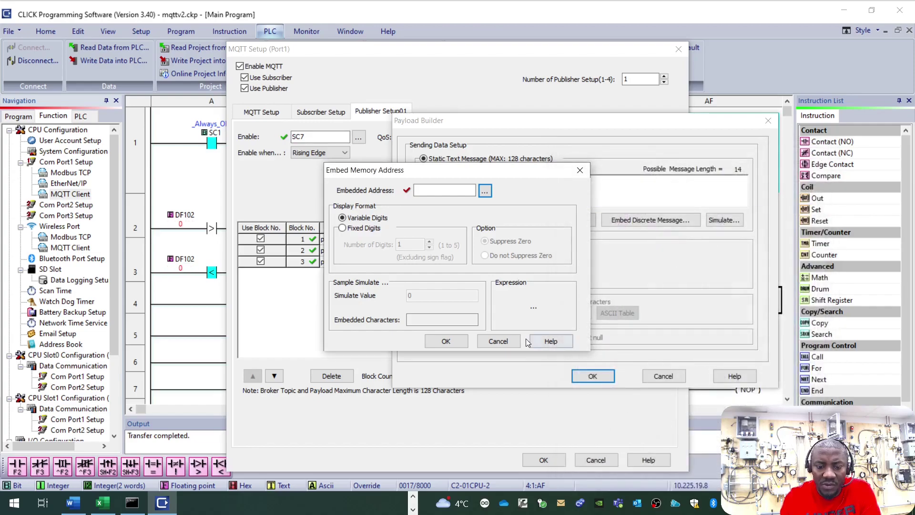
pyautogui.click(502, 346)
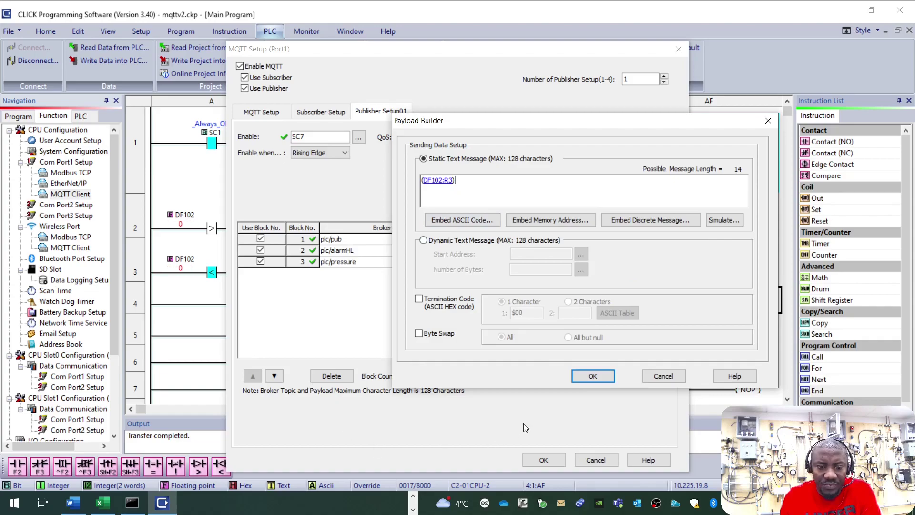
pyautogui.click(588, 380)
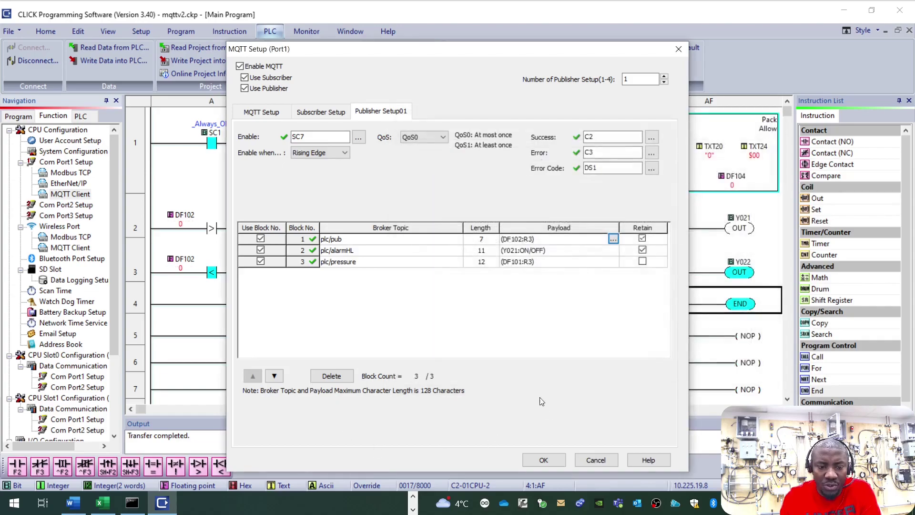
# - Inspect the payload of the plc/alarmHL block, including the ON and OFF texts of its embedded discrete message
pyautogui.click(335, 251)
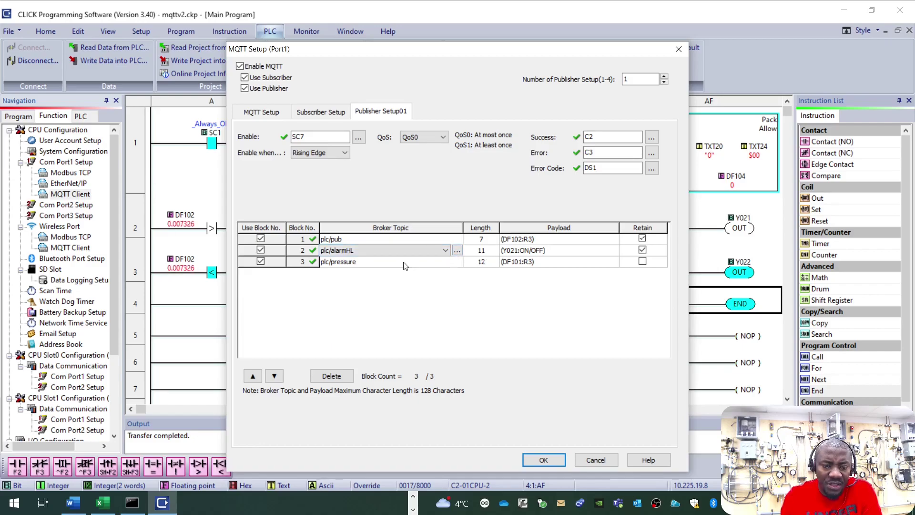
pyautogui.click(562, 251)
pyautogui.click(613, 251)
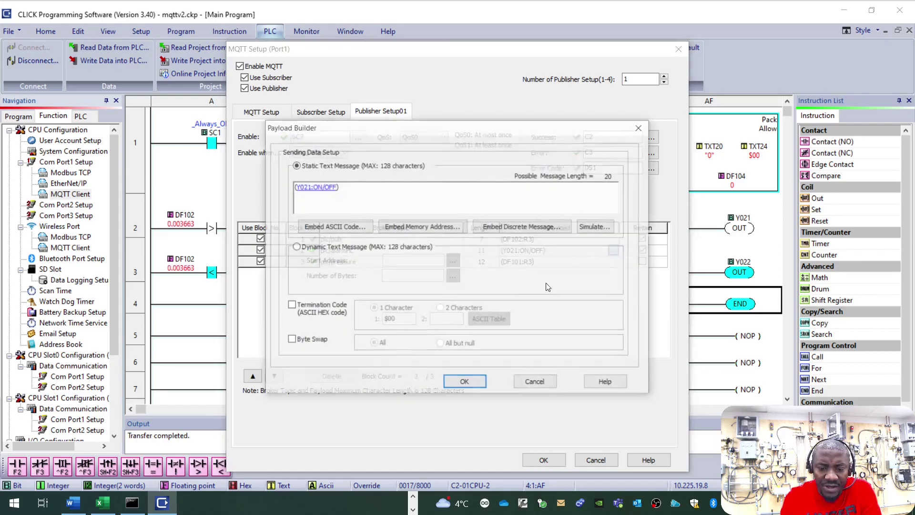
pyautogui.doubleClick(314, 188)
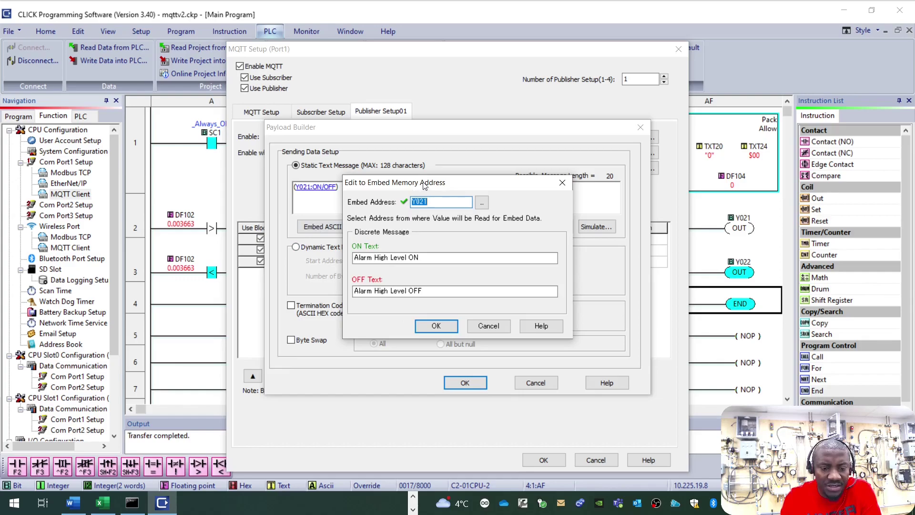
pyautogui.click(562, 183)
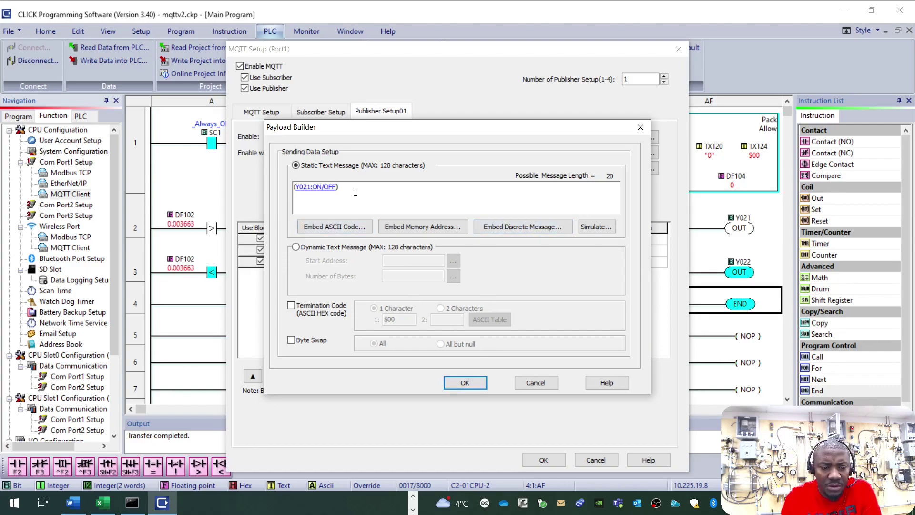
# - Start embedding a second discrete message in the plc/alarmHL payload and pick Y001 as its address
pyautogui.click(524, 227)
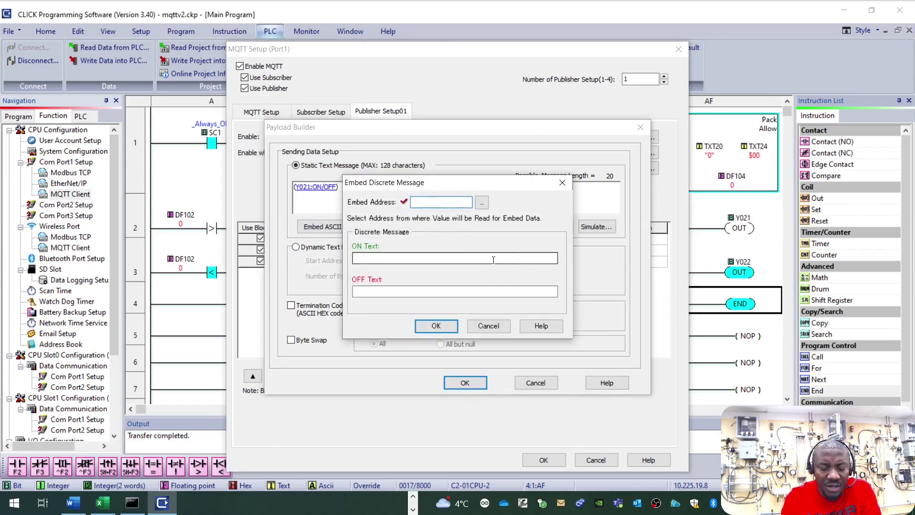
pyautogui.moveTo(439, 190); pyautogui.dragTo(604, 163)
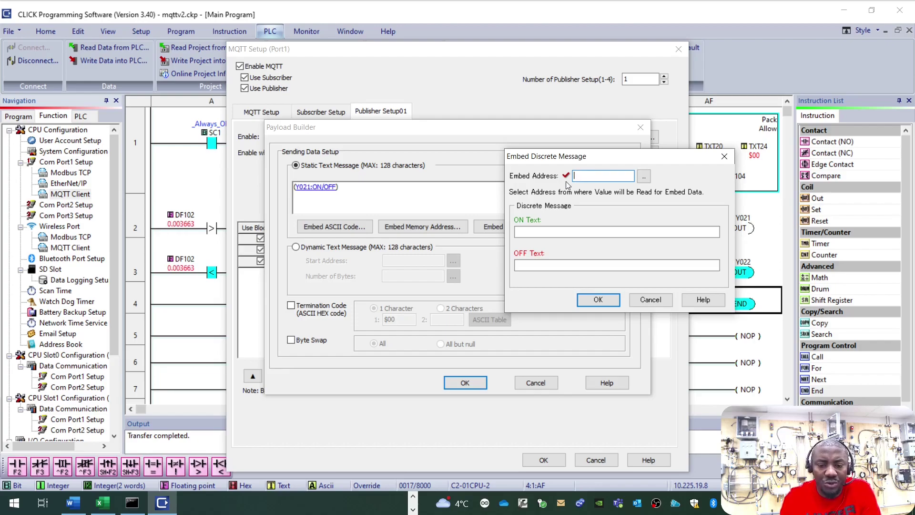
pyautogui.click(643, 176)
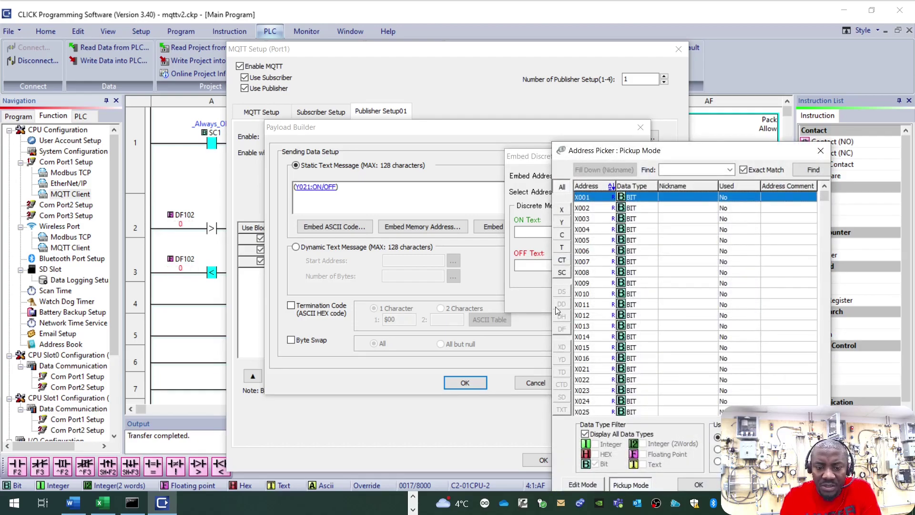
pyautogui.click(562, 223)
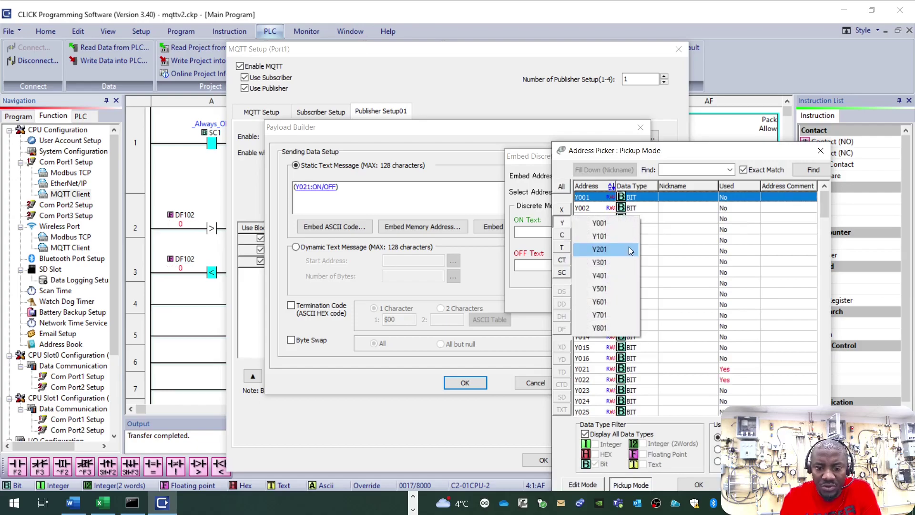
pyautogui.click(611, 222)
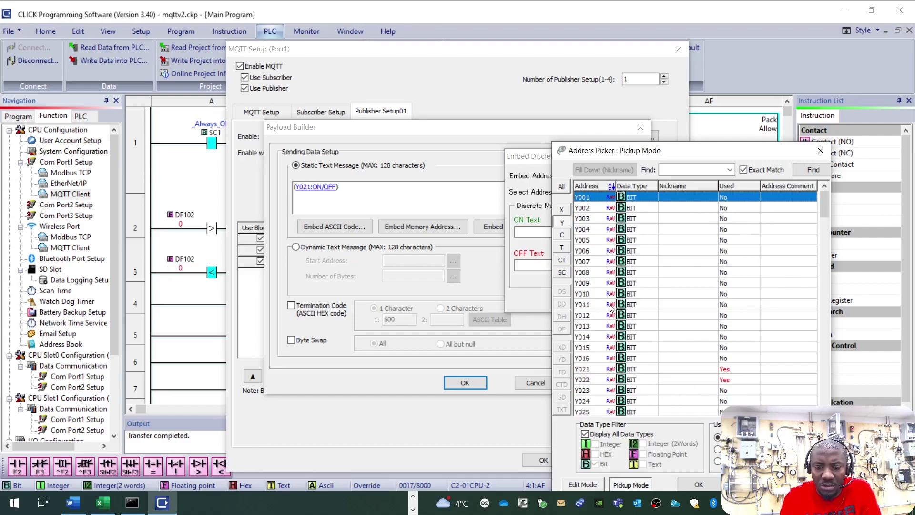
pyautogui.click(697, 485)
pyautogui.moveTo(598, 160); pyautogui.dragTo(568, 117)
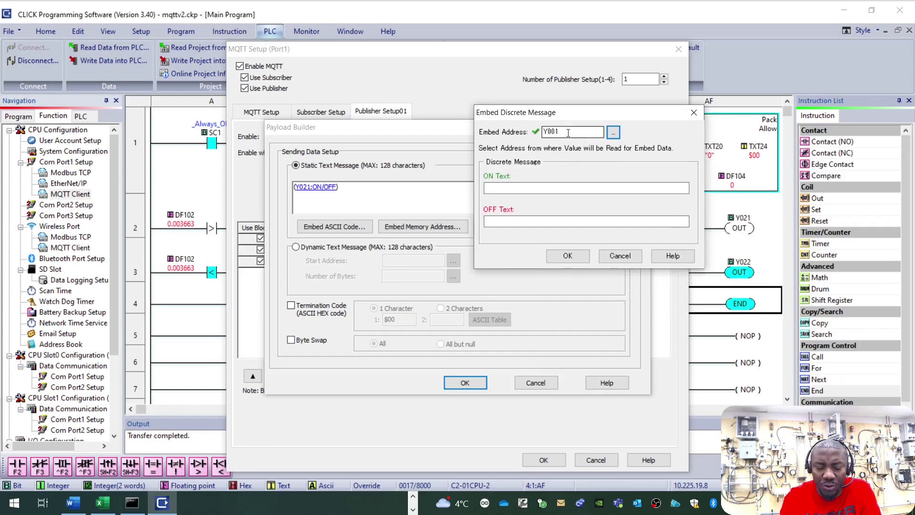
# - Set the ON text of the Y001 discrete message to "Moteur en marche"
pyautogui.click(498, 188)
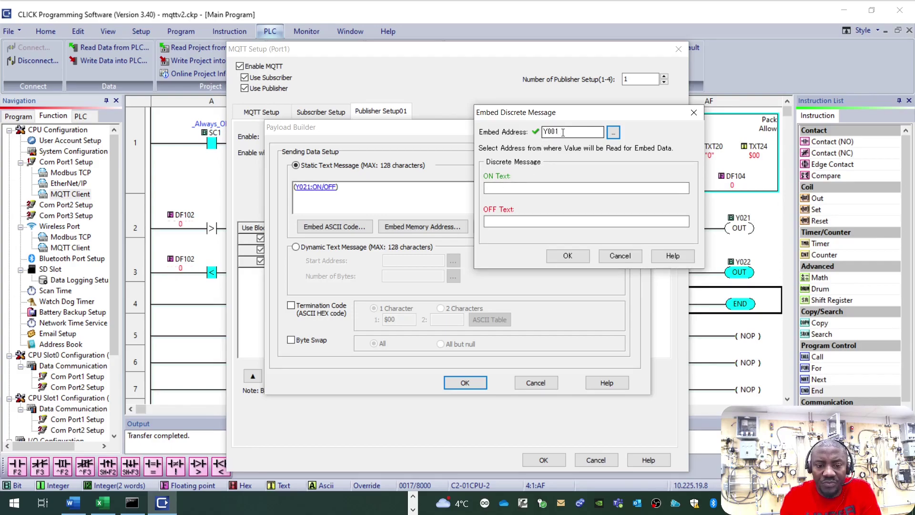
pyautogui.click(500, 188)
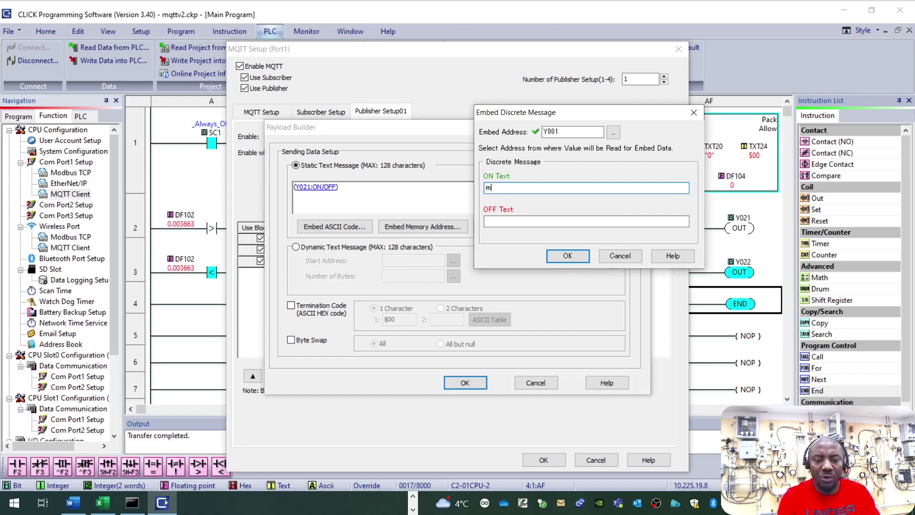
pyautogui.write('MO')
pyautogui.press('BackSpace')
pyautogui.write('otor')
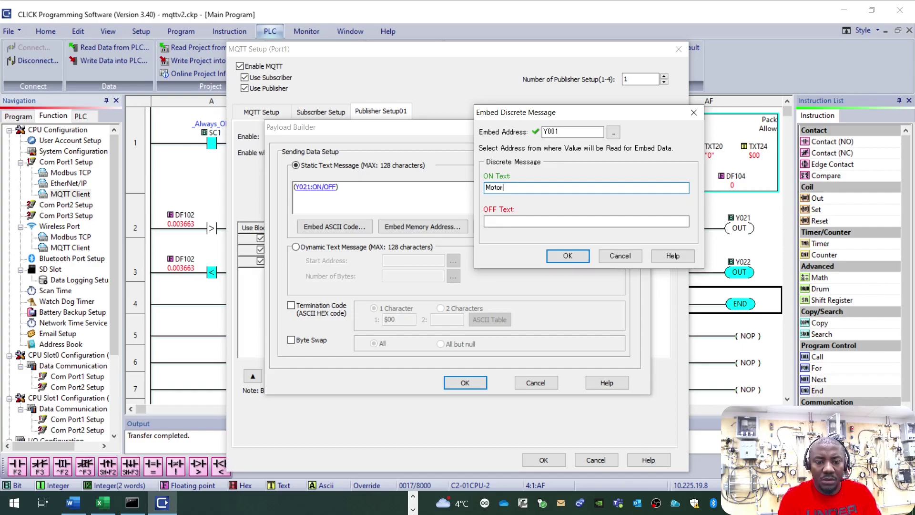
pyautogui.write(' is runnin')
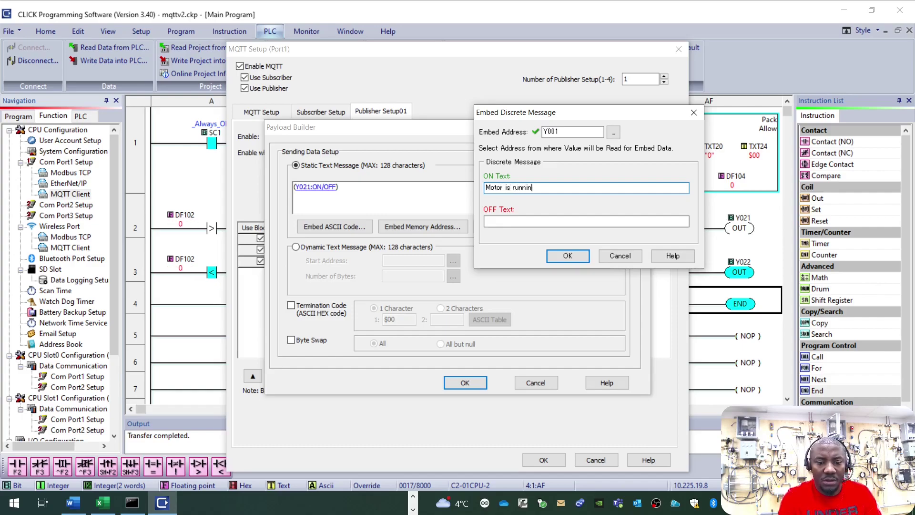
pyautogui.press('BackSpace')
pyautogui.press('BackSpace')
pyautogui.press('BackSpace')
pyautogui.press('BackSpace')
pyautogui.press('BackSpace')
pyautogui.press('BackSpace')
pyautogui.press('BackSpace')
pyautogui.press('BackSpace')
pyautogui.press('BackSpace')
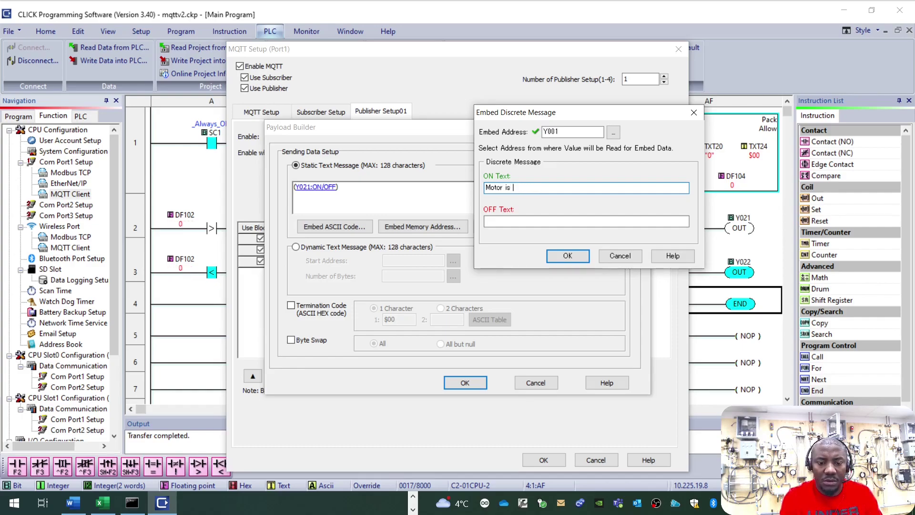
pyautogui.press('BackSpace')
pyautogui.press('BackSpace')
pyautogui.press('BackSpace')
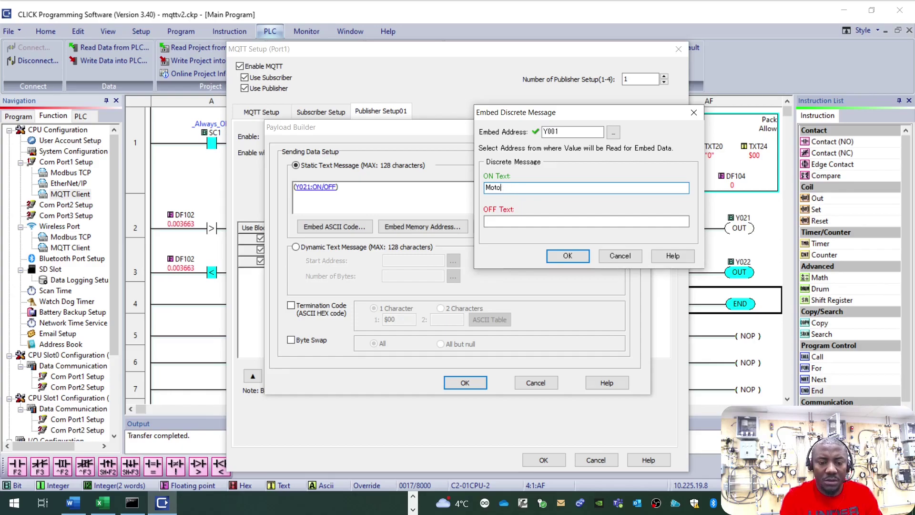
pyautogui.write('eur en marche')
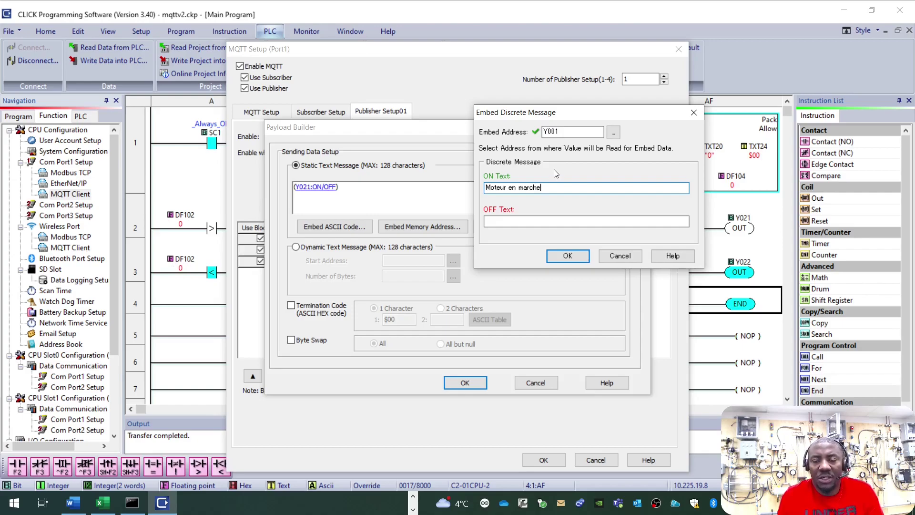
# - Set the OFF text to "Moteur arrêté", embed the Y001 message, and remove it from the payload again
pyautogui.click(500, 222)
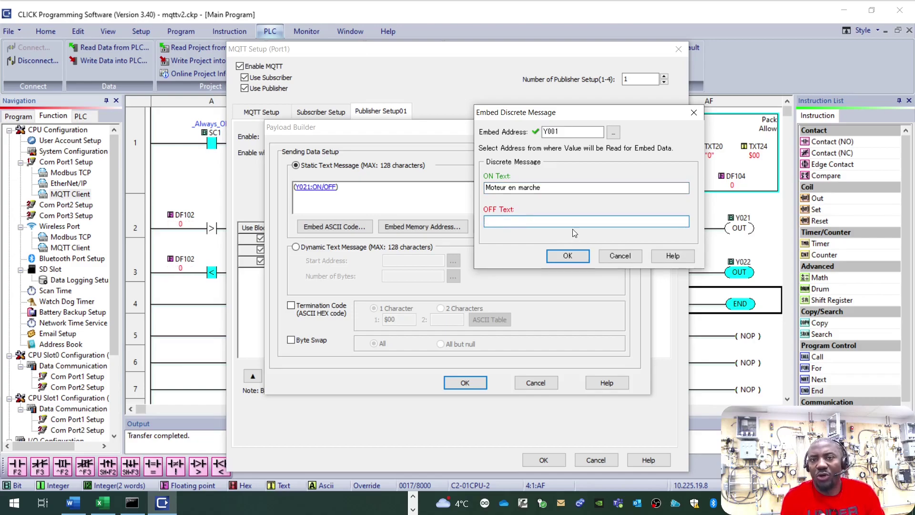
pyautogui.write('Marr')
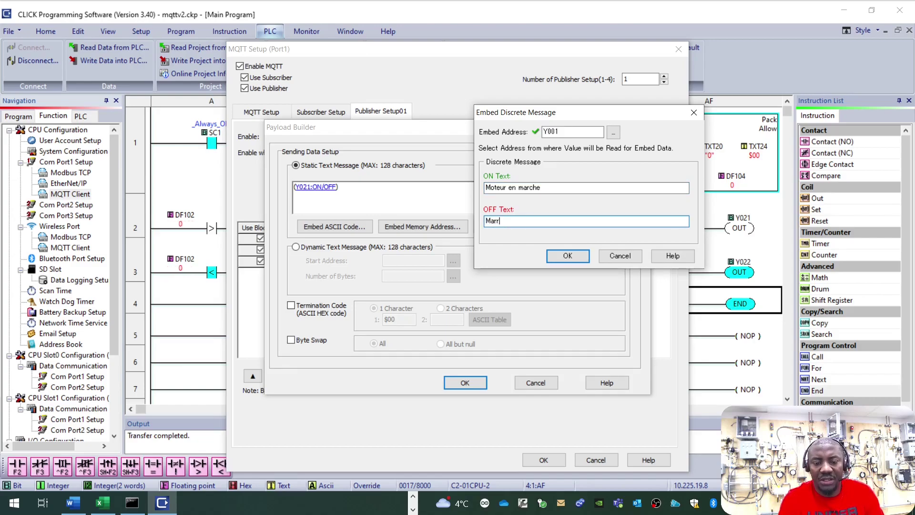
pyautogui.press('BackSpace')
pyautogui.press('BackSpace')
pyautogui.write('oteu')
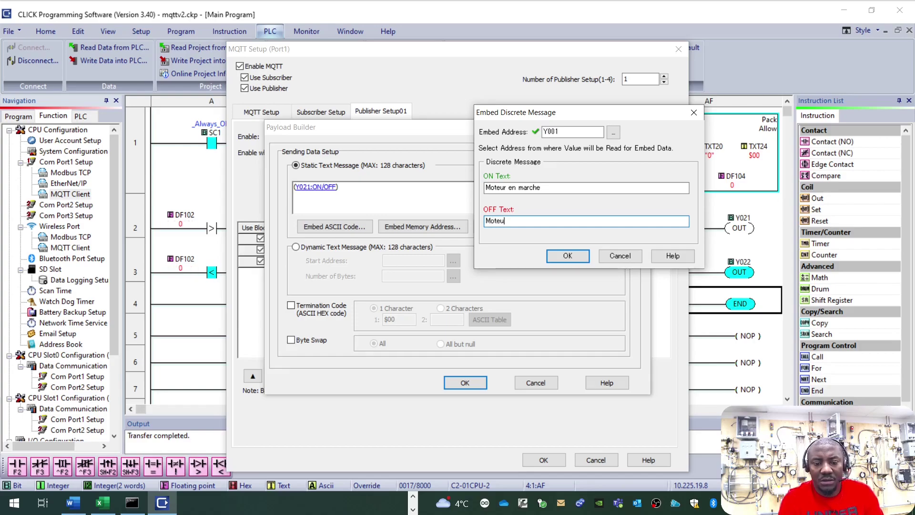
pyautogui.write('r arr')
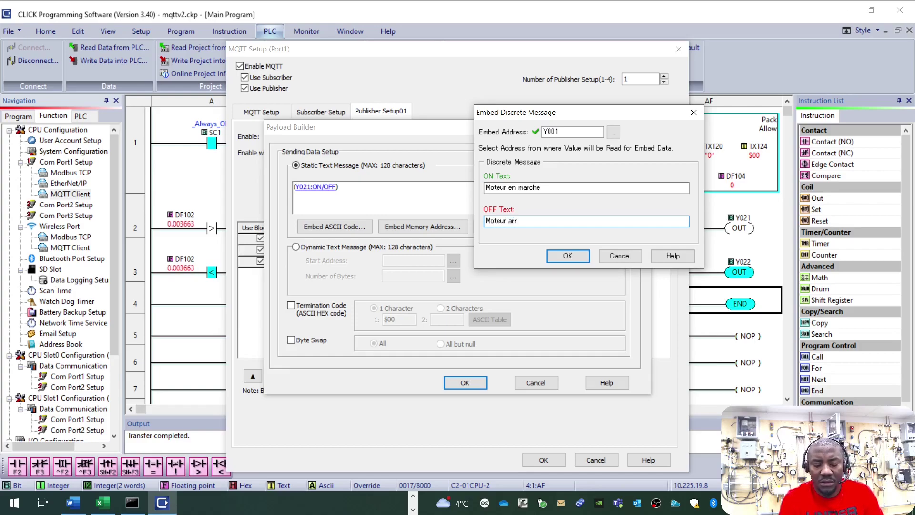
pyautogui.write('êté')
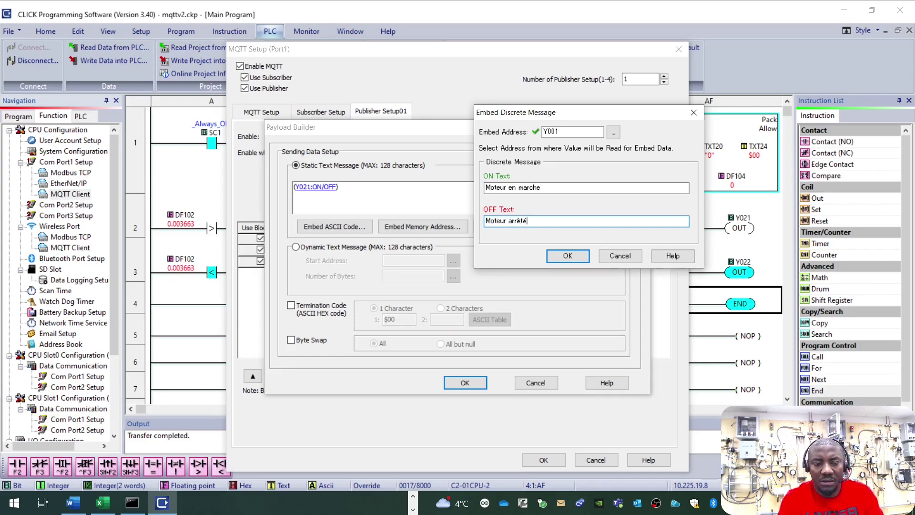
pyautogui.click(568, 256)
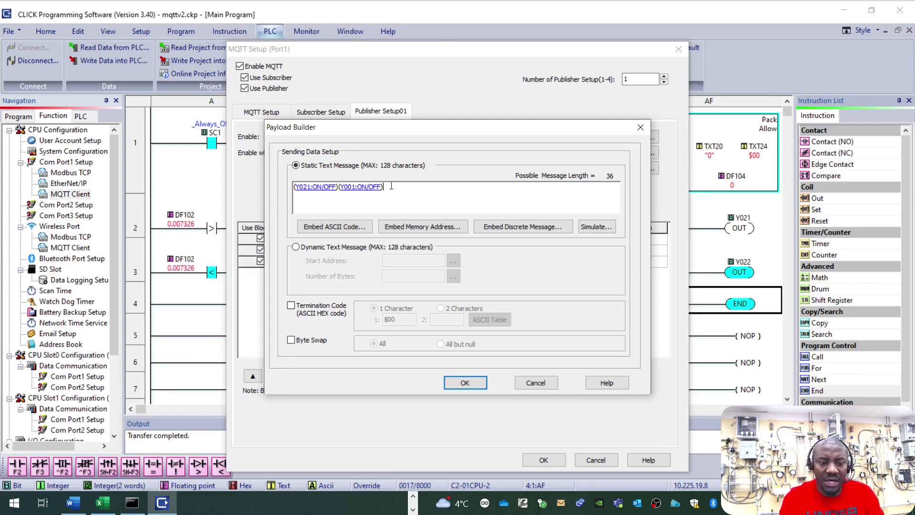
pyautogui.press('BackSpace')
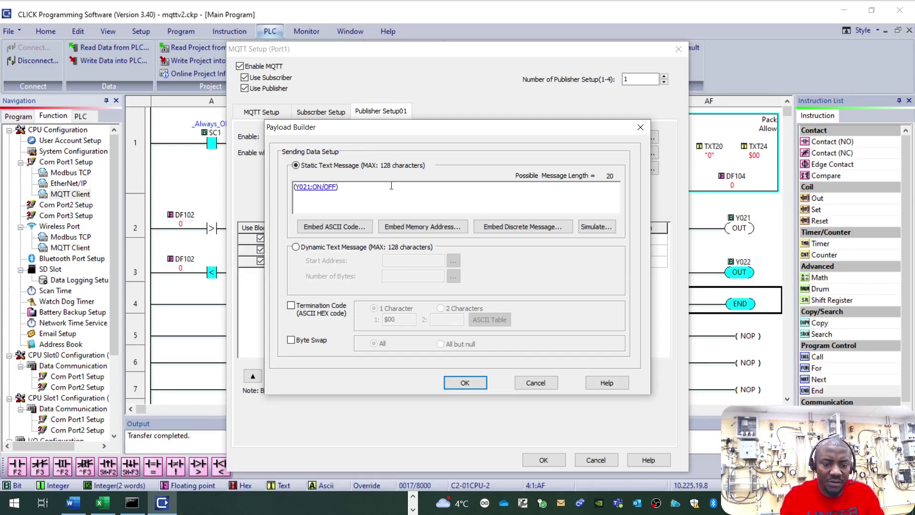
# - Review the address and the ON and OFF texts of the embedded Y021 message, and close the plc/alarmHL payload
pyautogui.doubleClick(311, 191)
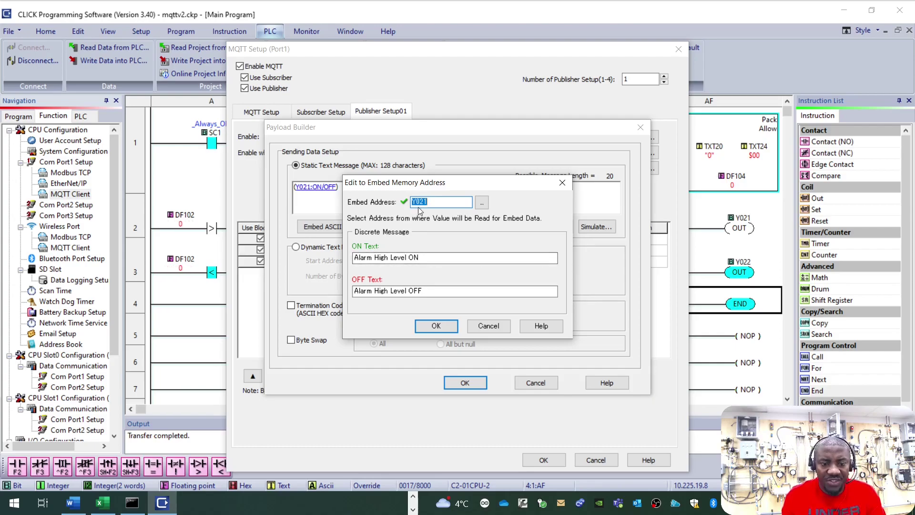
pyautogui.click(436, 258)
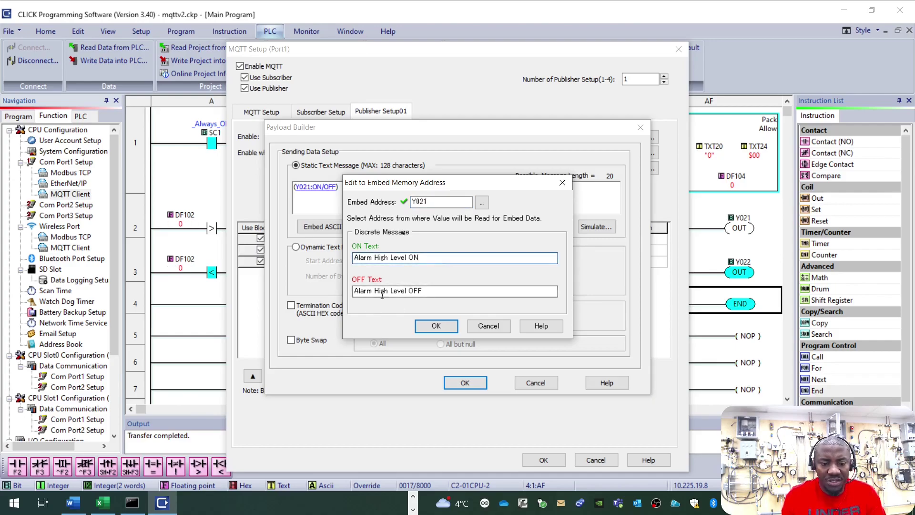
pyautogui.click(422, 292)
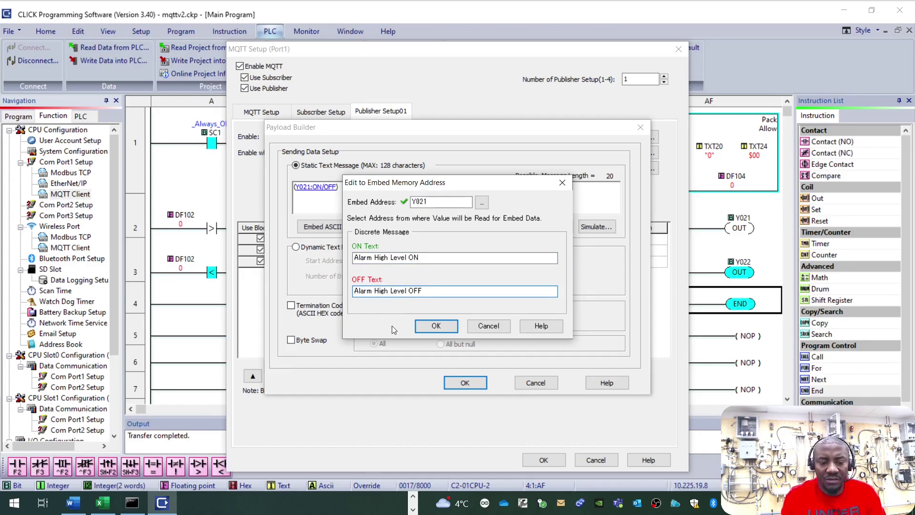
pyautogui.click(445, 327)
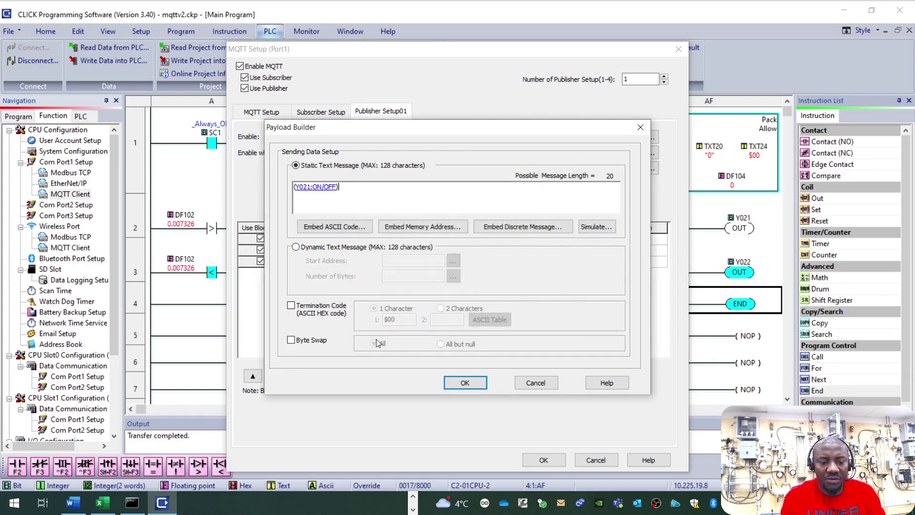
pyautogui.click(464, 383)
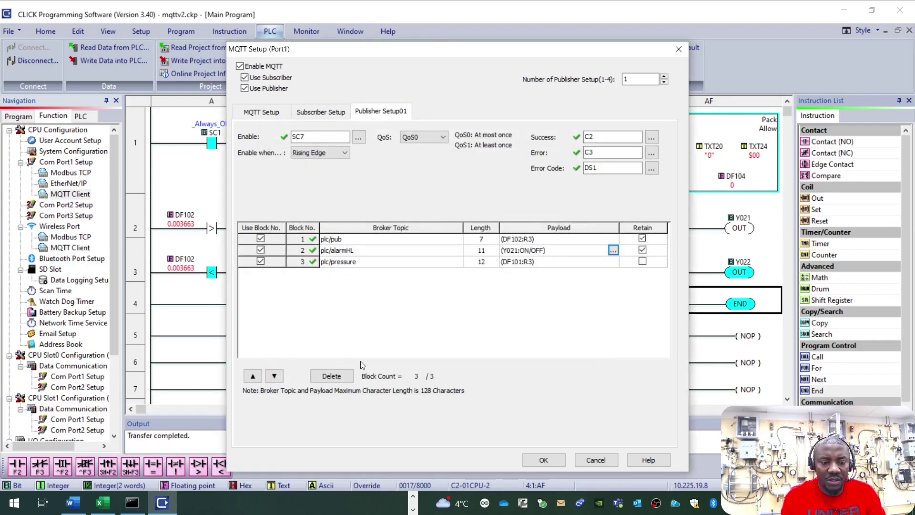
# - Inspect the payload of the plc/pressure block, including the address and fractional digits of its embedded memory value
pyautogui.click(349, 263)
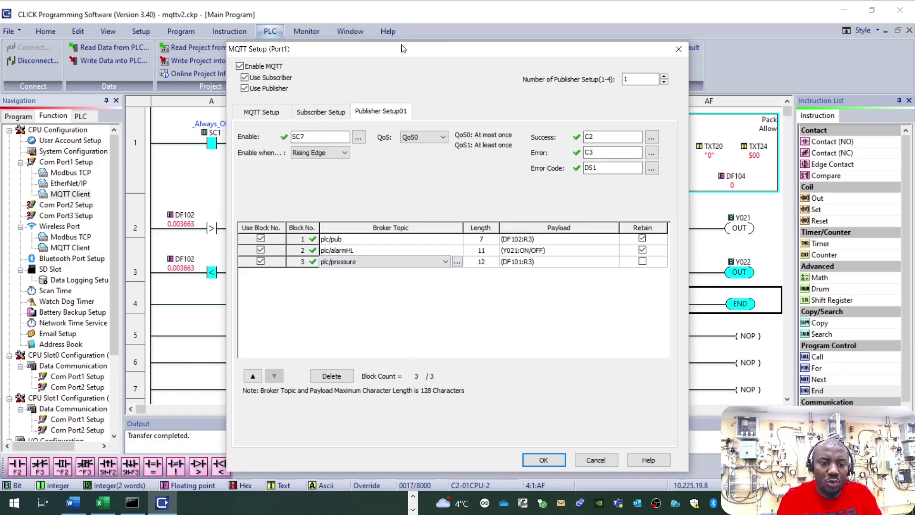
pyautogui.moveTo(396, 54); pyautogui.dragTo(455, 29)
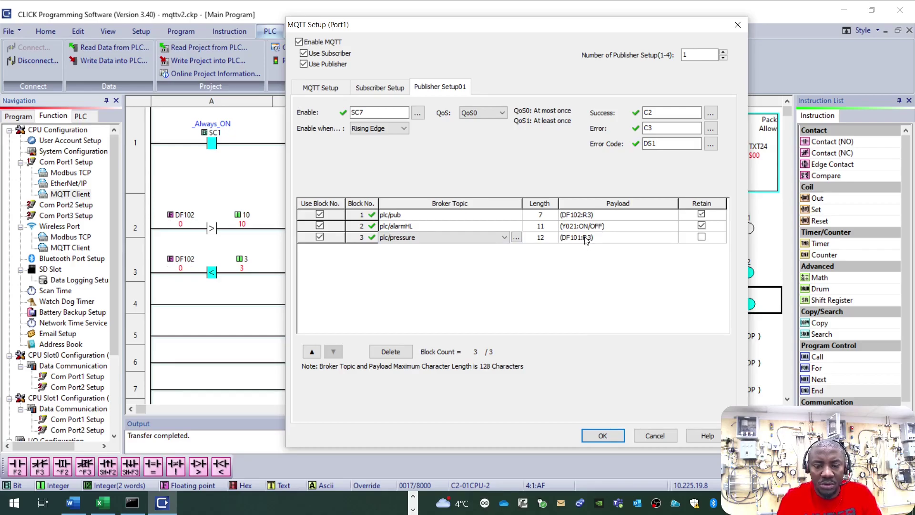
pyautogui.click(586, 240)
pyautogui.click(672, 238)
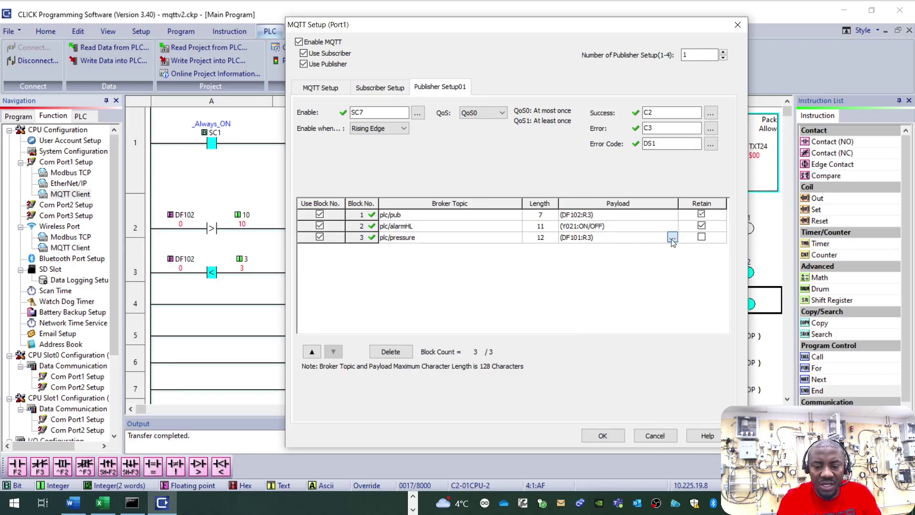
pyautogui.click(672, 237)
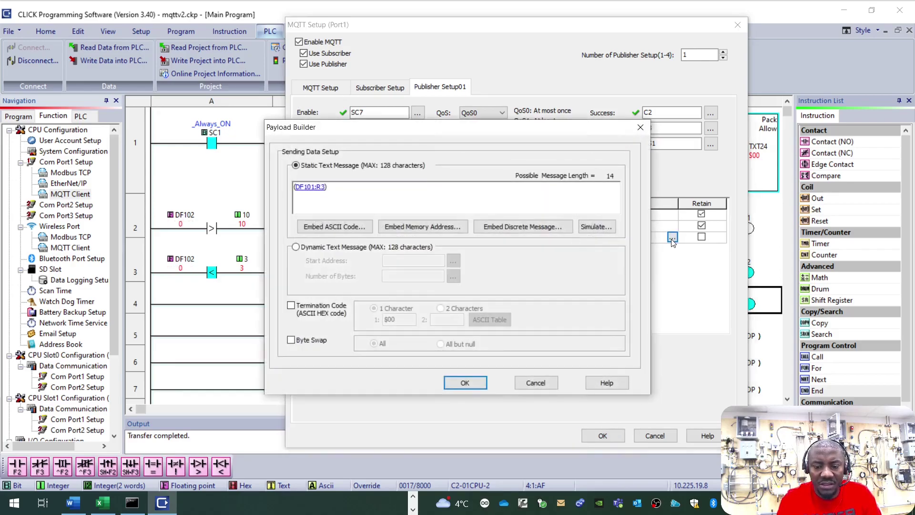
pyautogui.doubleClick(314, 188)
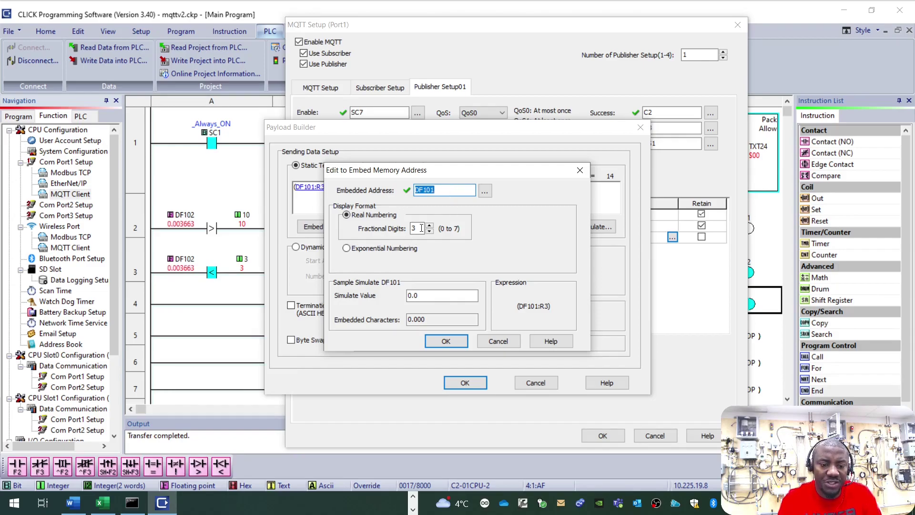
pyautogui.click(422, 229)
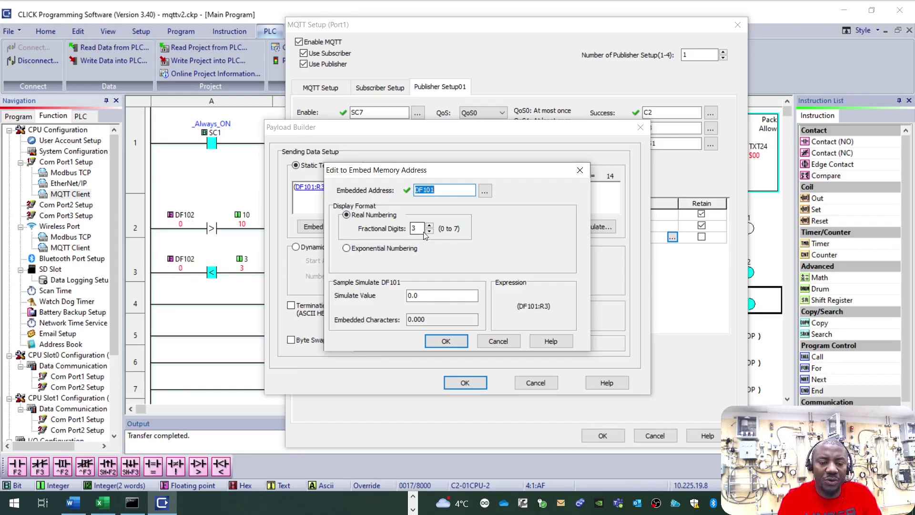
pyautogui.click(446, 342)
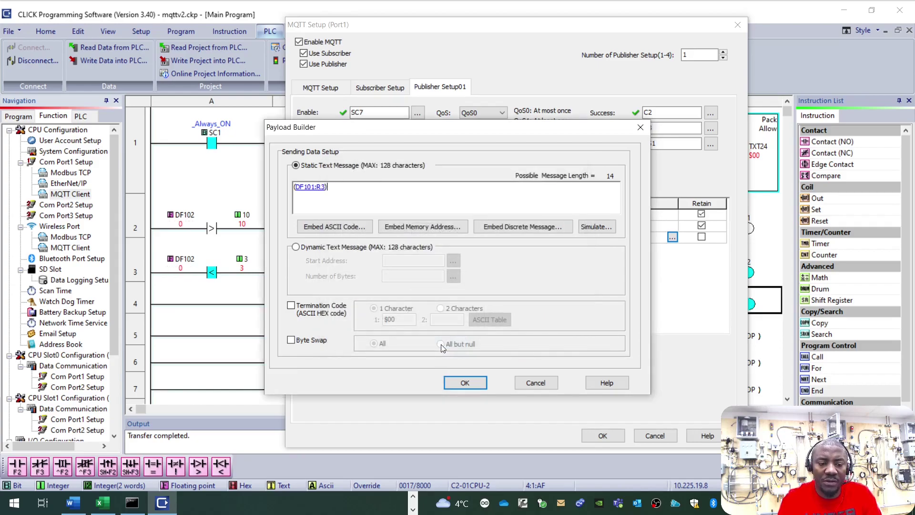
pyautogui.click(464, 383)
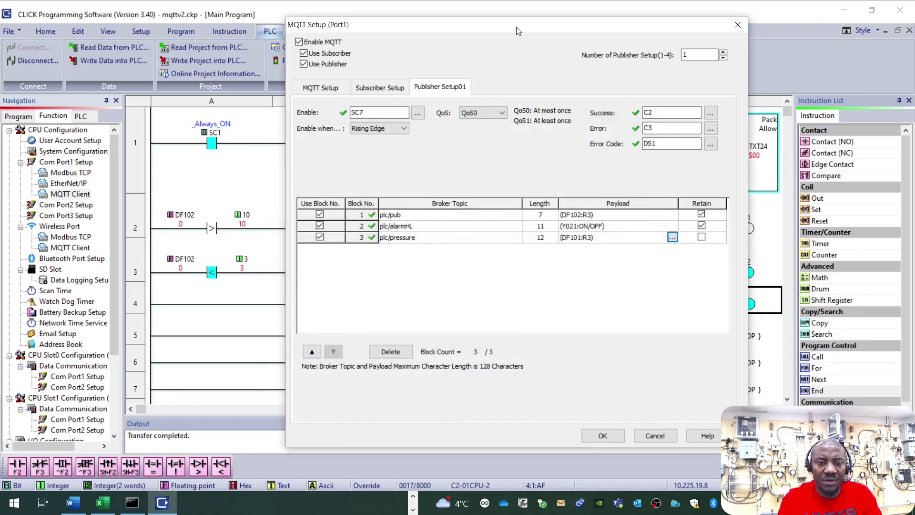
# - Accept the MQTT setup of Port1 and return to the ladder program
pyautogui.moveTo(518, 30); pyautogui.dragTo(517, 55)
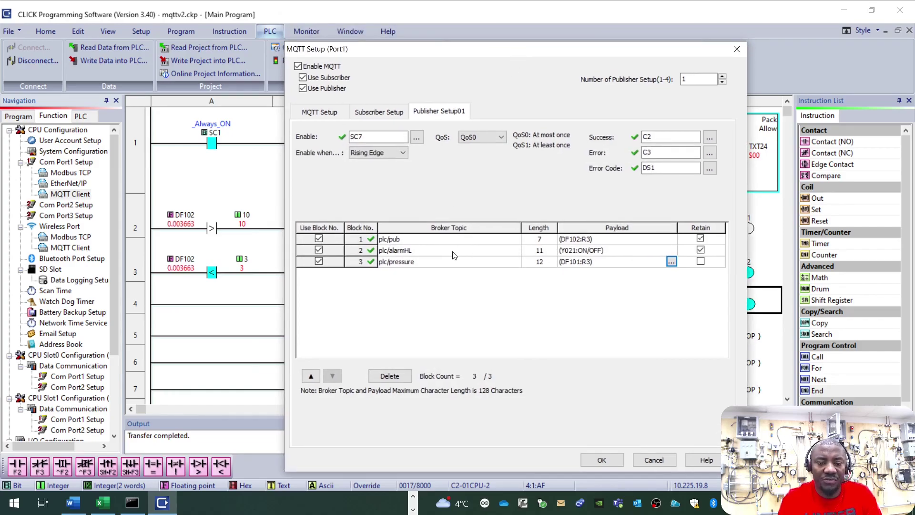
pyautogui.click(591, 459)
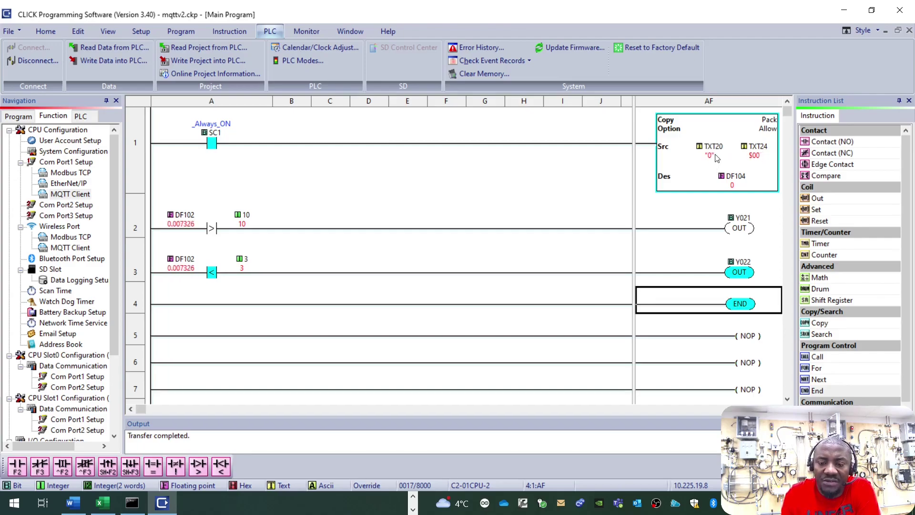
# - Review the subscriber topics and payload addresses in the Port1 MQTT client setup, and close it without changes
pyautogui.doubleClick(61, 195)
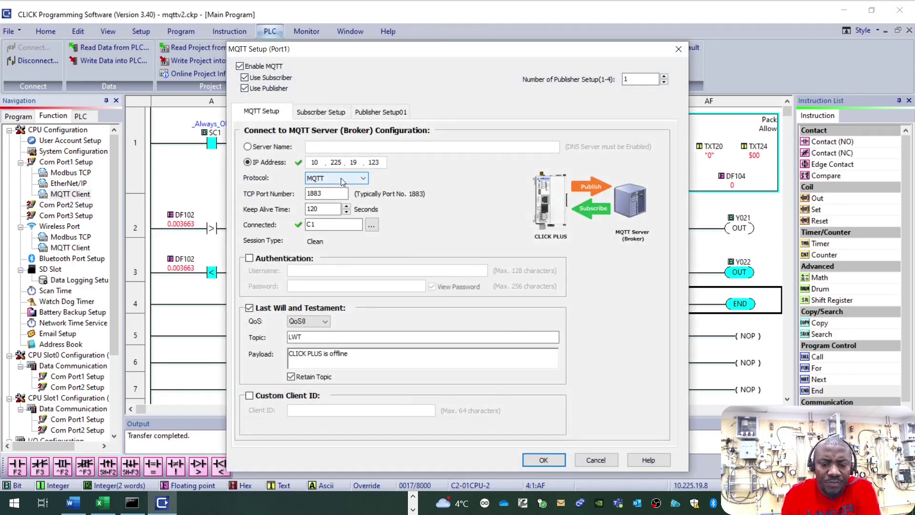
pyautogui.click(321, 114)
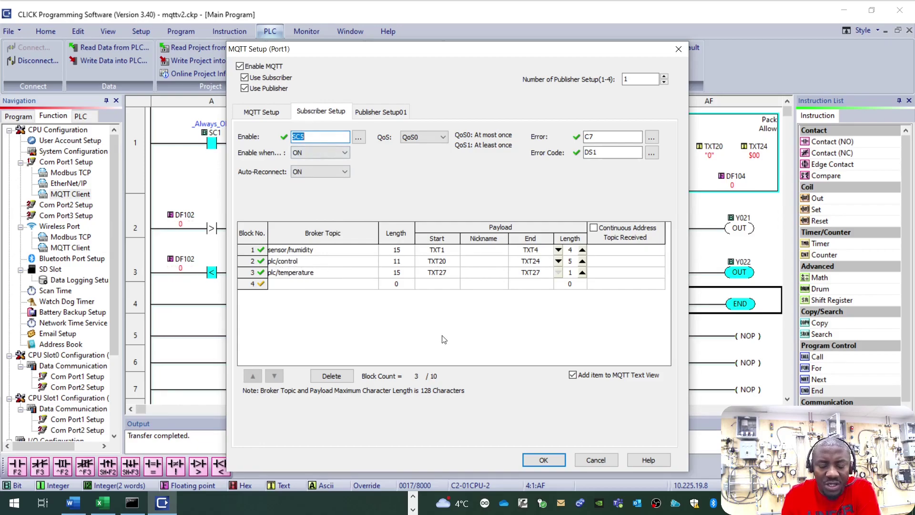
pyautogui.click(679, 49)
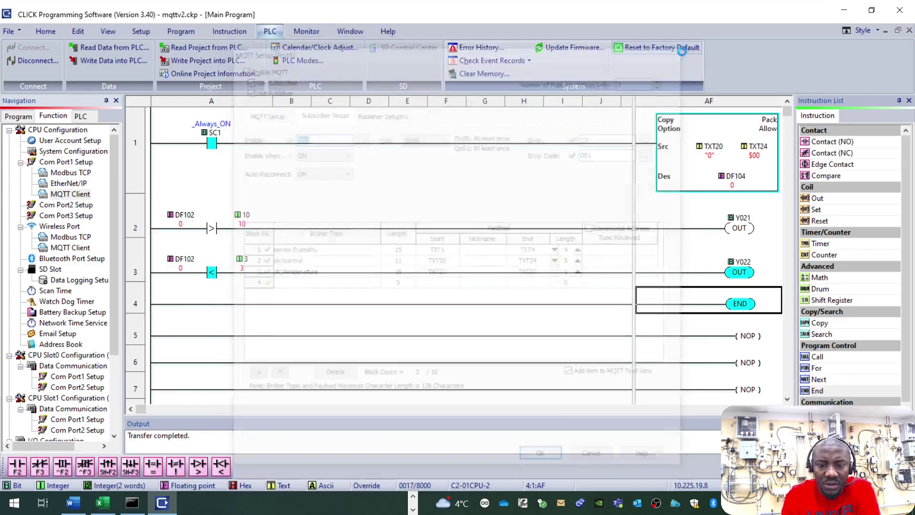
# - Inspect the Pack Copy instruction on rung 1, including its source range, destination and whitespace option, and accept it
pyautogui.doubleClick(702, 154)
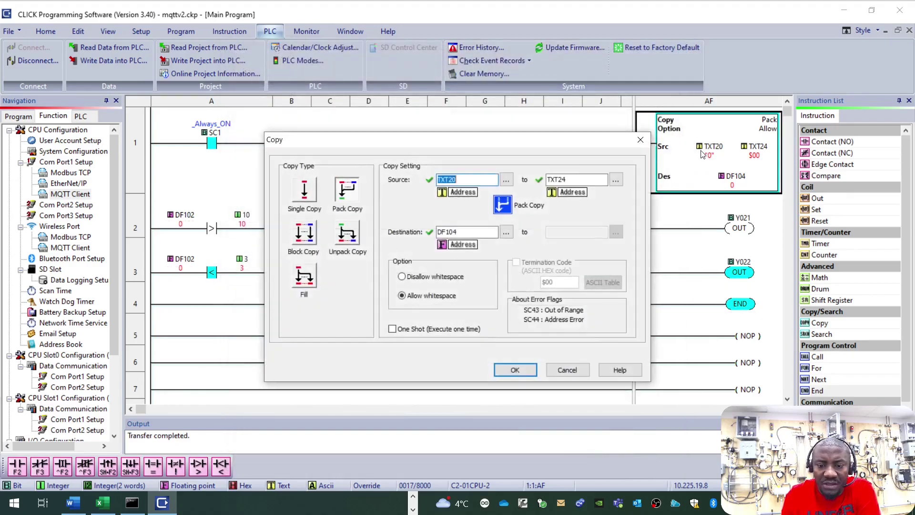
pyautogui.moveTo(572, 143); pyautogui.dragTo(504, 122)
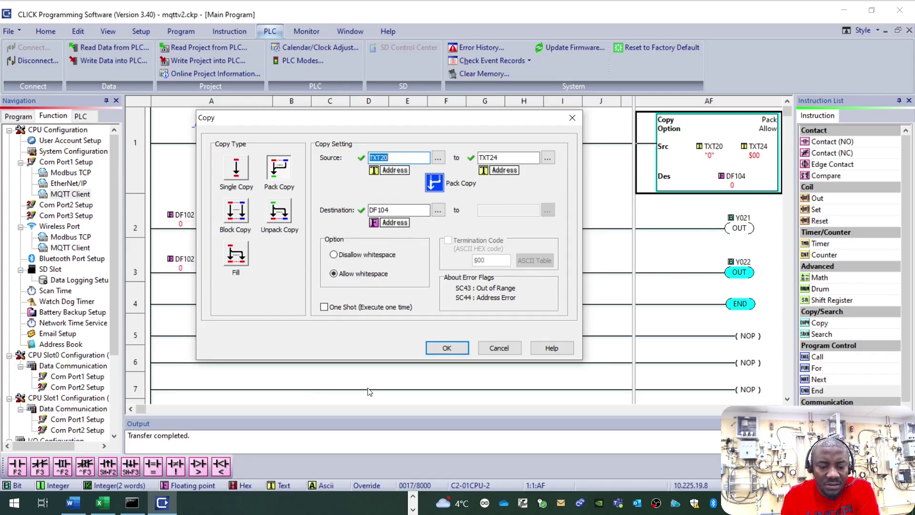
pyautogui.click(438, 352)
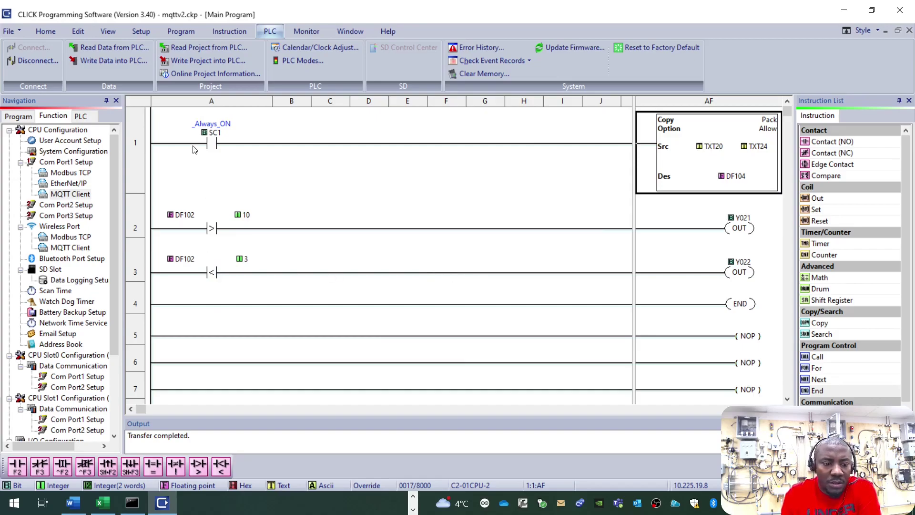
# - Write the mqttv2 project into the PLC and confirm the transfer
pyautogui.click(200, 61)
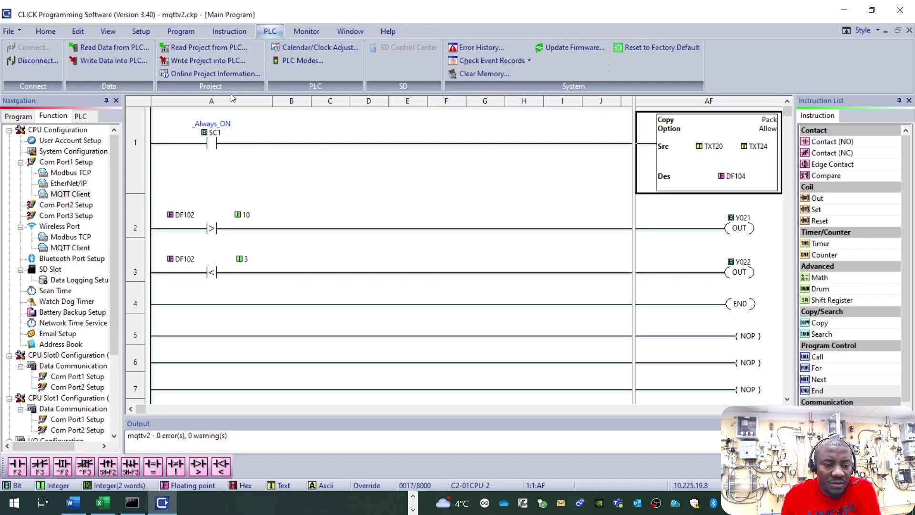
pyautogui.click(523, 396)
pyautogui.click(460, 304)
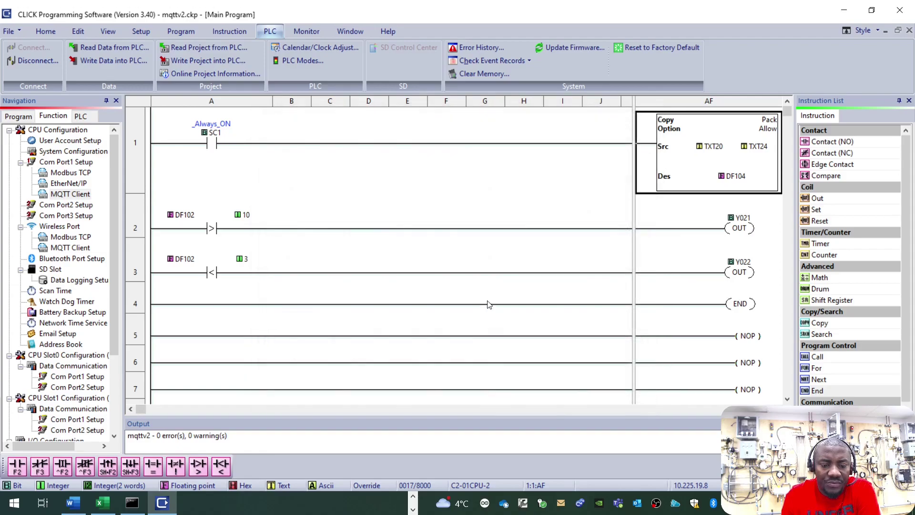